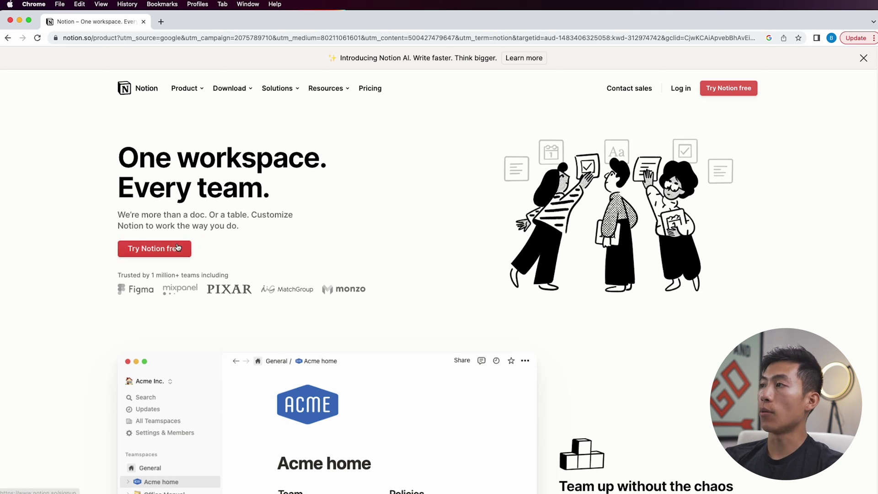
Start a free Notion sign-up by submitting the pasted email address for a code
click(169, 257)
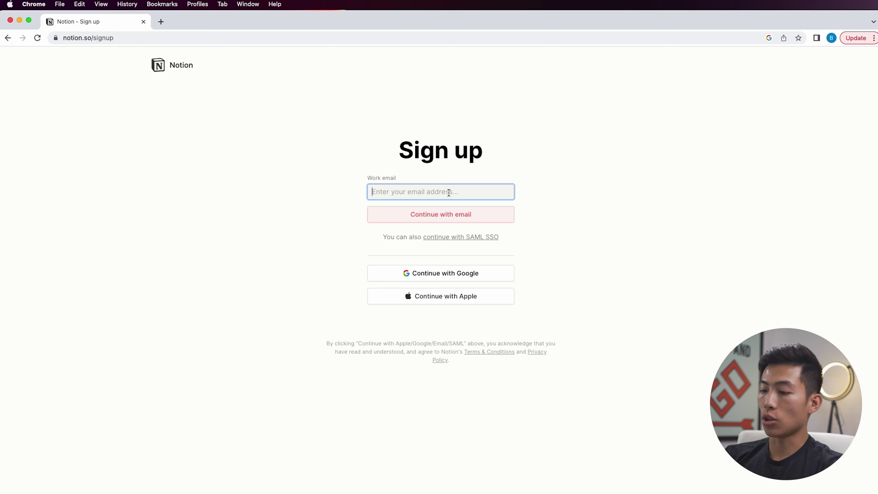
key(super+v)
key(Return)
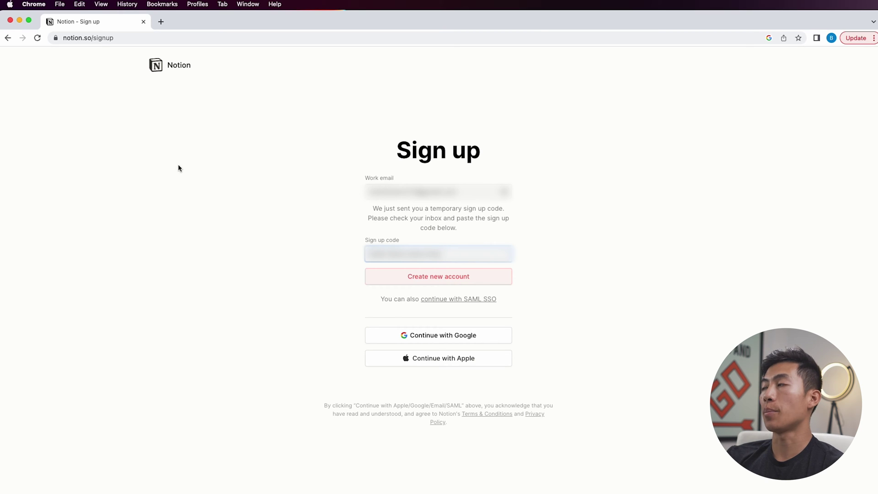
Create the new account from the emailed code and enter the display name
click(477, 280)
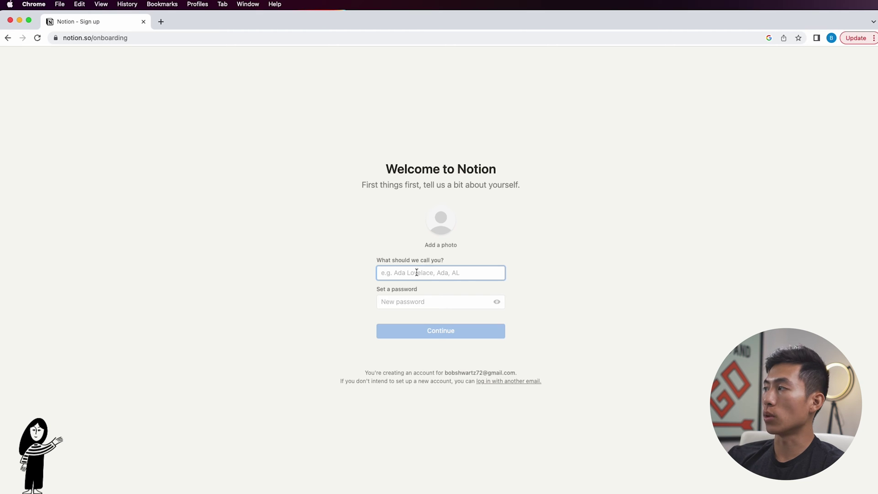
text(Joey)
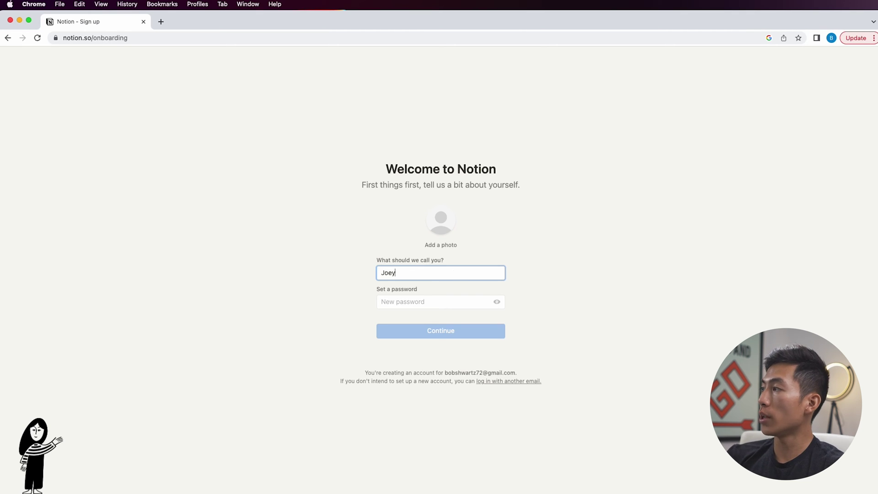
click(449, 297)
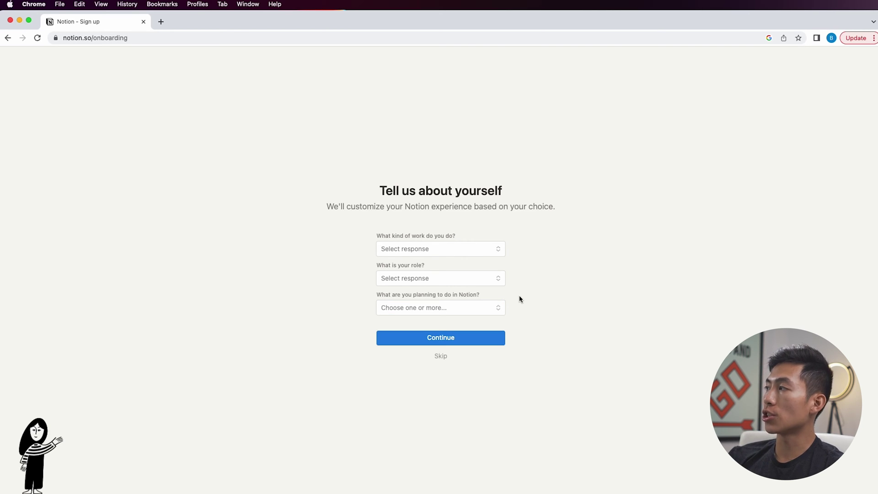
Answer Other, Executive (C-level / VP) and Project management, then choose using Notion with a team
click(462, 248)
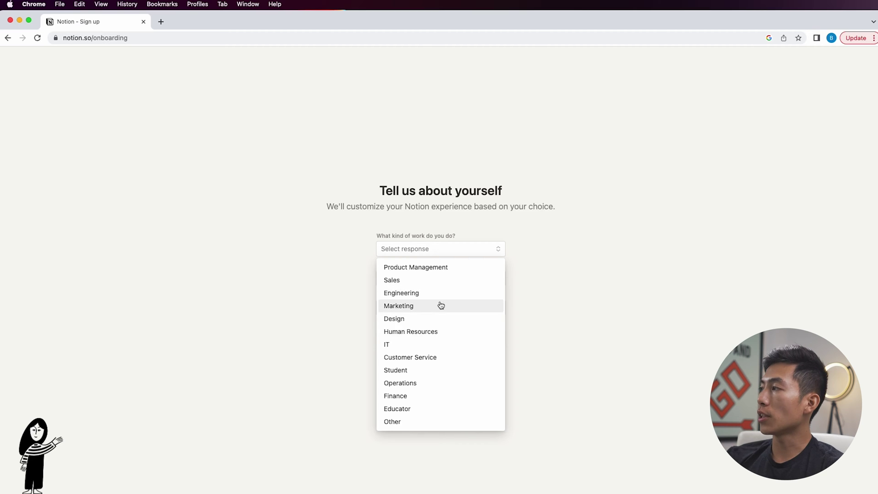
click(426, 421)
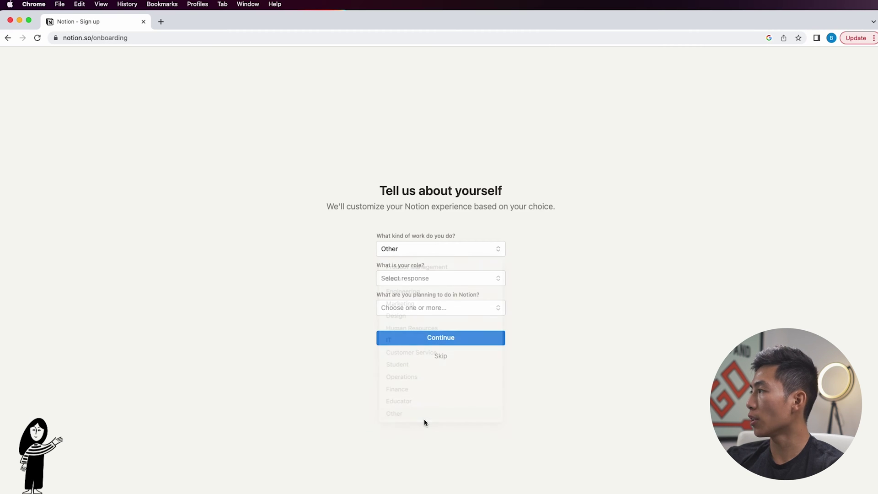
click(462, 281)
click(460, 296)
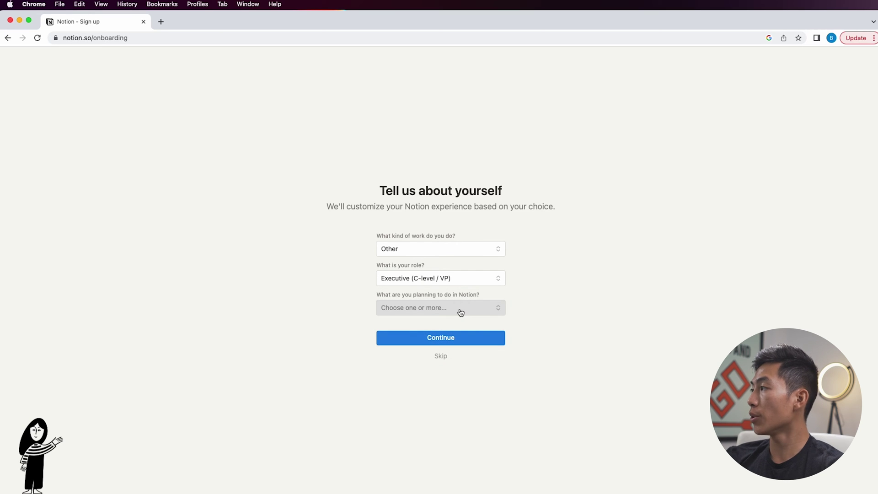
click(461, 313)
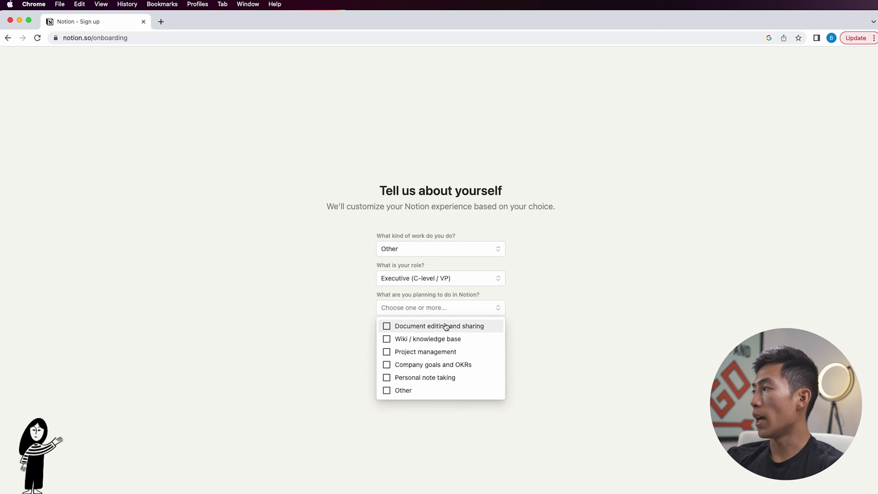
click(434, 358)
click(467, 275)
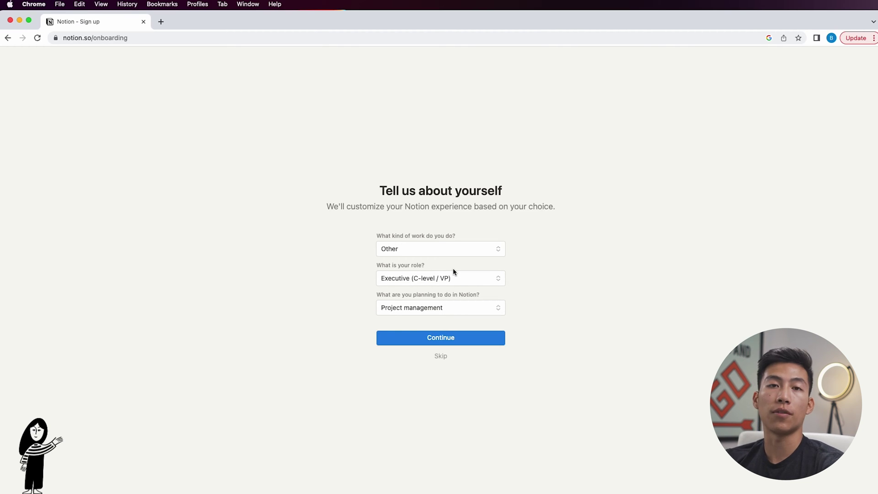
click(475, 340)
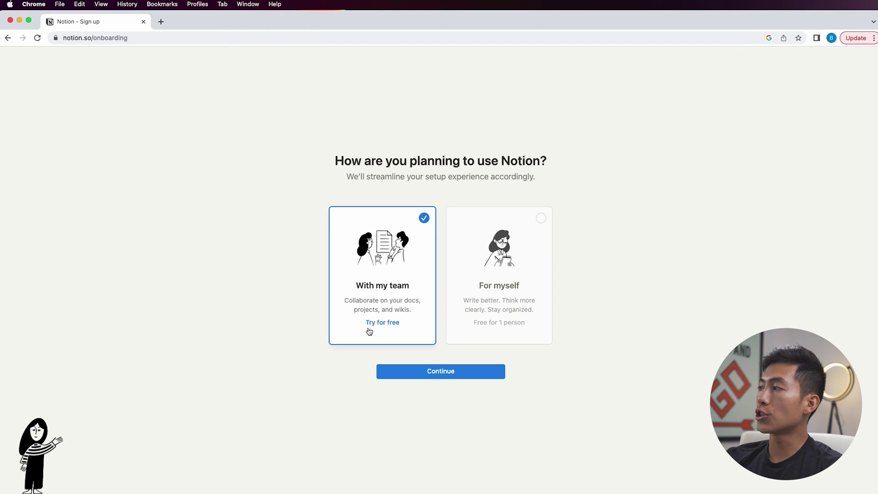
click(421, 371)
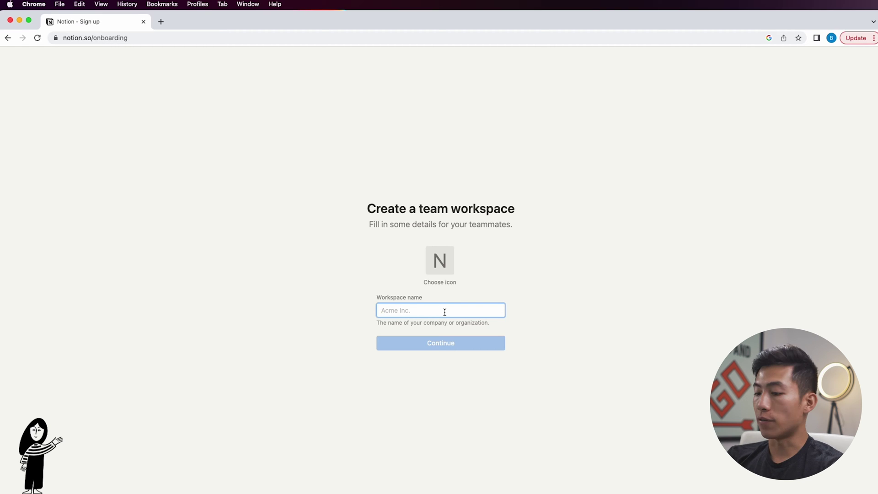
Name the team workspace 'Joey's Wordkspace' and skip inviting teammates
text(Joey's Word)
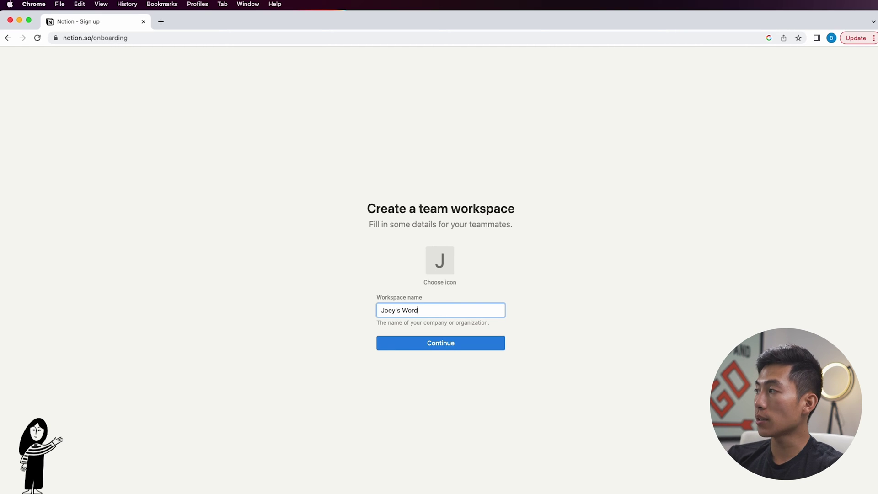
text(kspace)
click(452, 344)
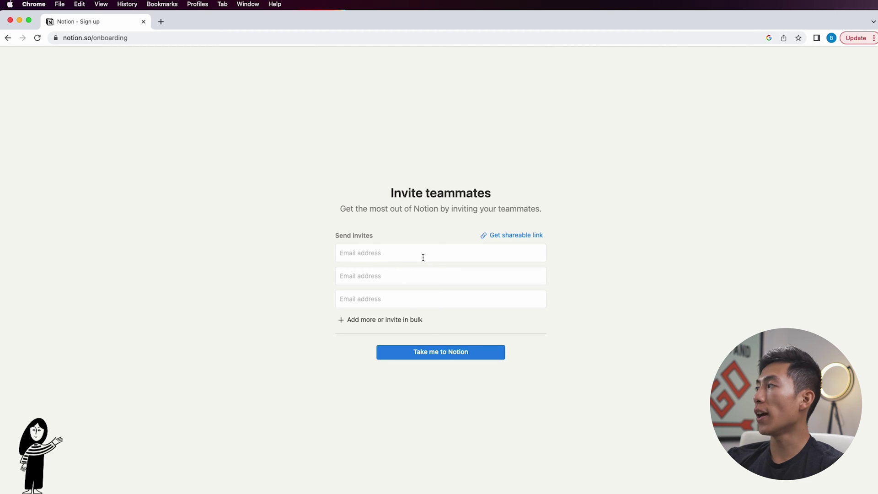
click(439, 352)
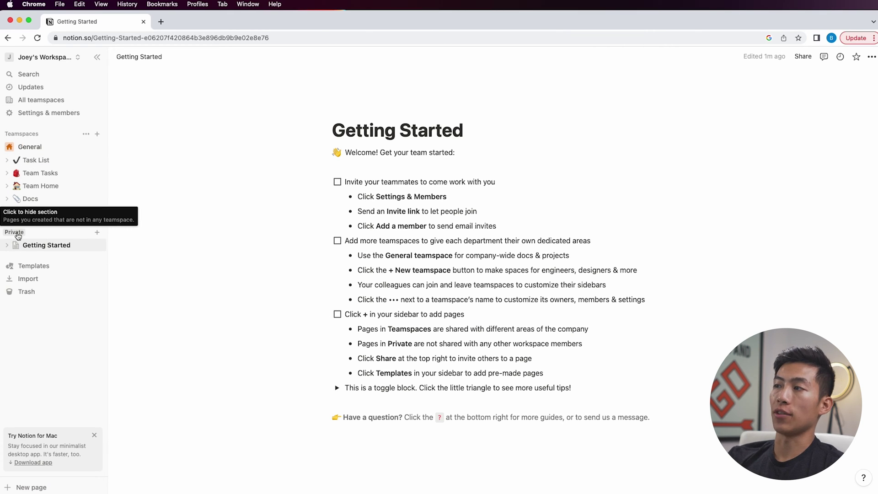
Look at the Team Tasks board, then open Team Home and click below Team Objectives
click(55, 172)
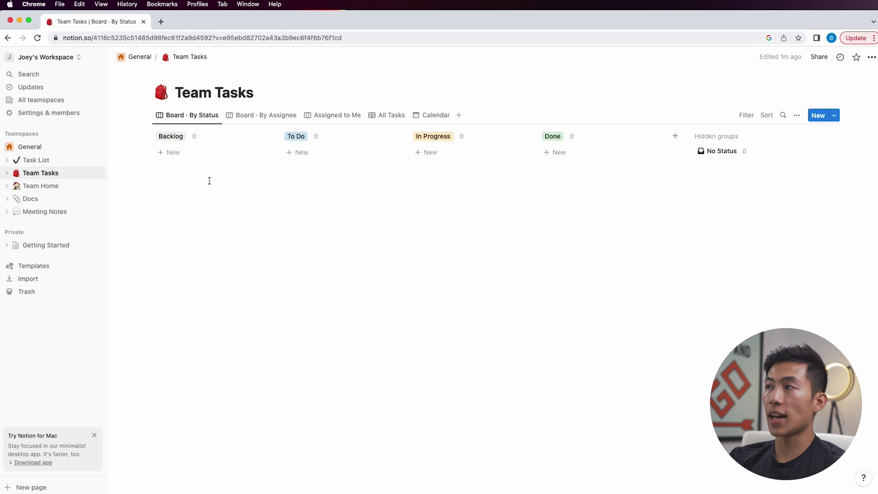
click(43, 186)
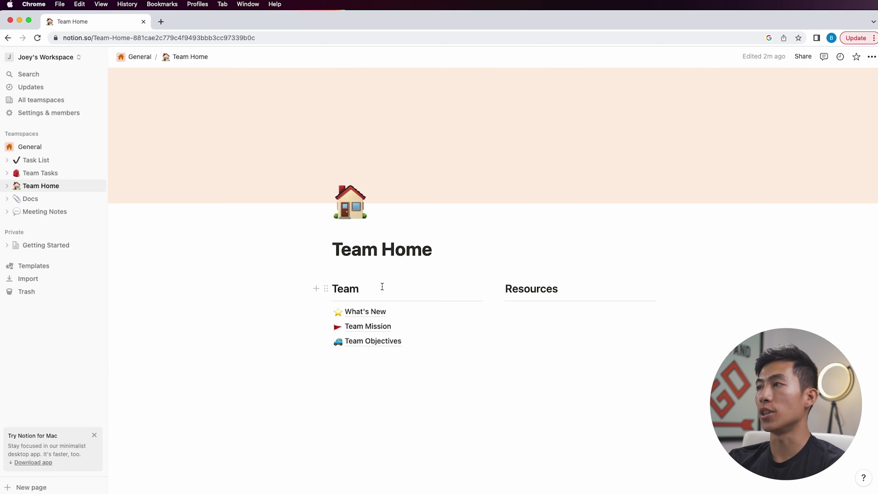
click(368, 368)
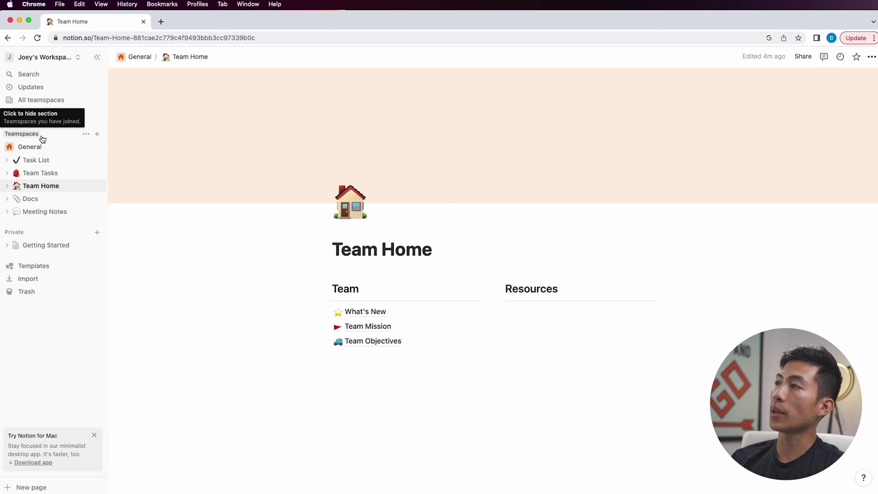
Create the teamspace '2nd Automation Channel Team' with no members, then return to Team Home
click(98, 135)
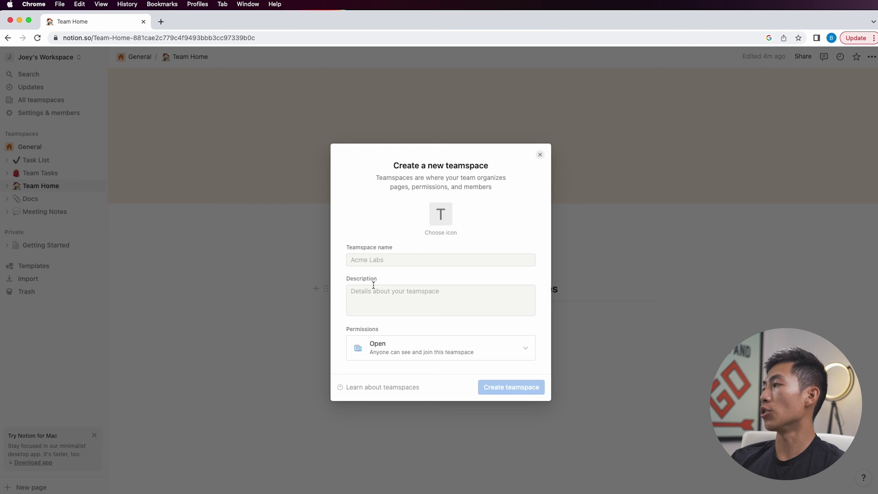
click(398, 259)
text(2nd Automat)
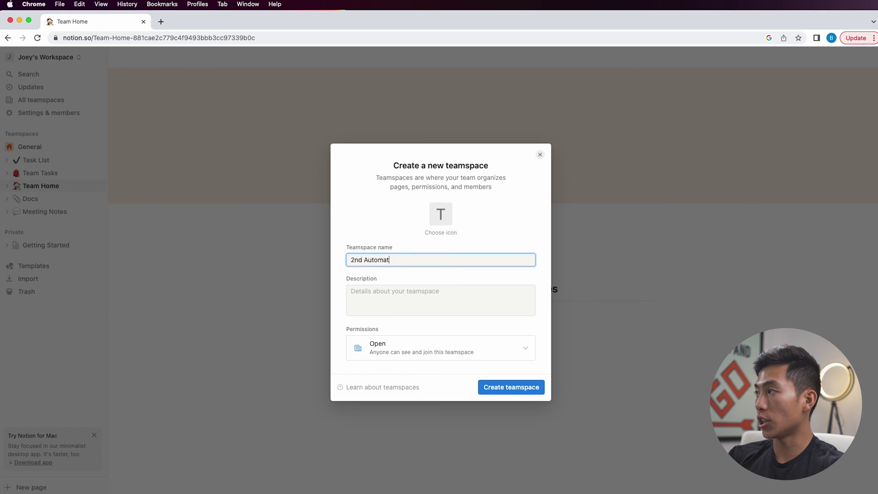
text(ion Chann)
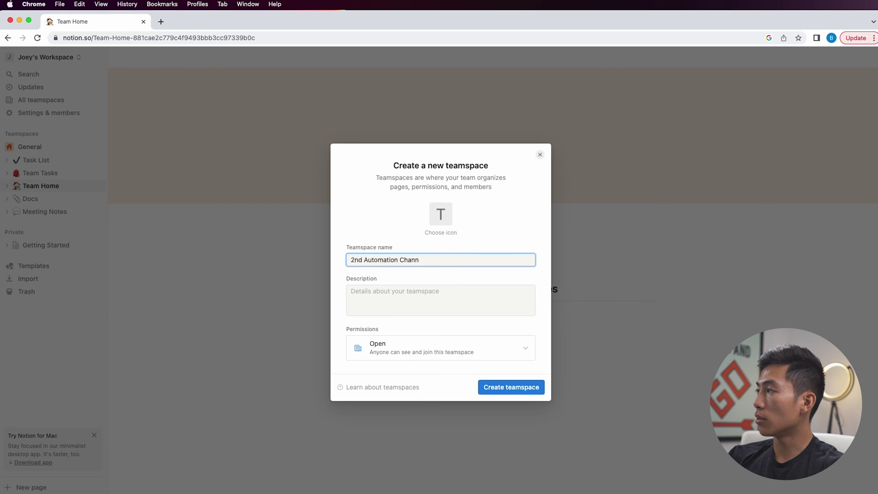
text(el Team)
click(503, 388)
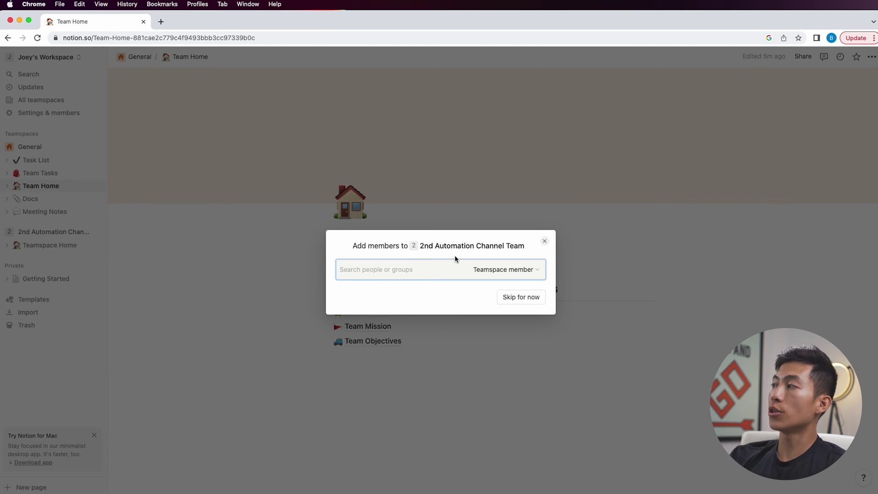
click(520, 300)
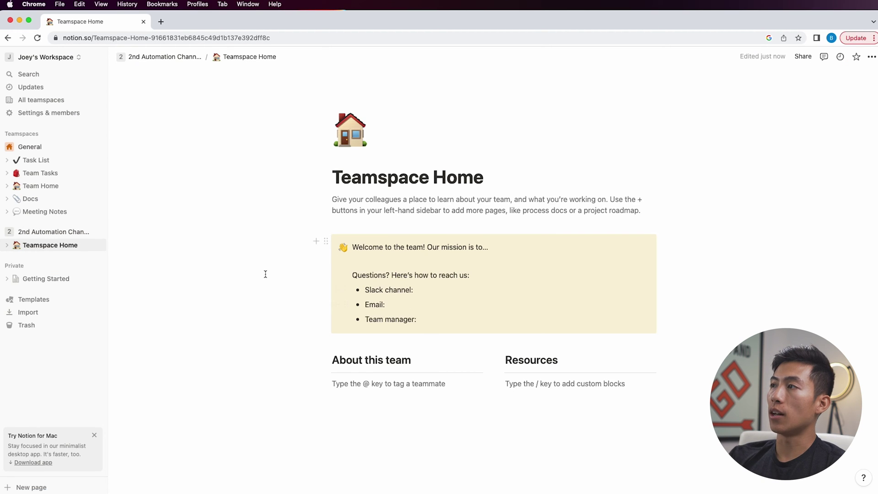
click(50, 185)
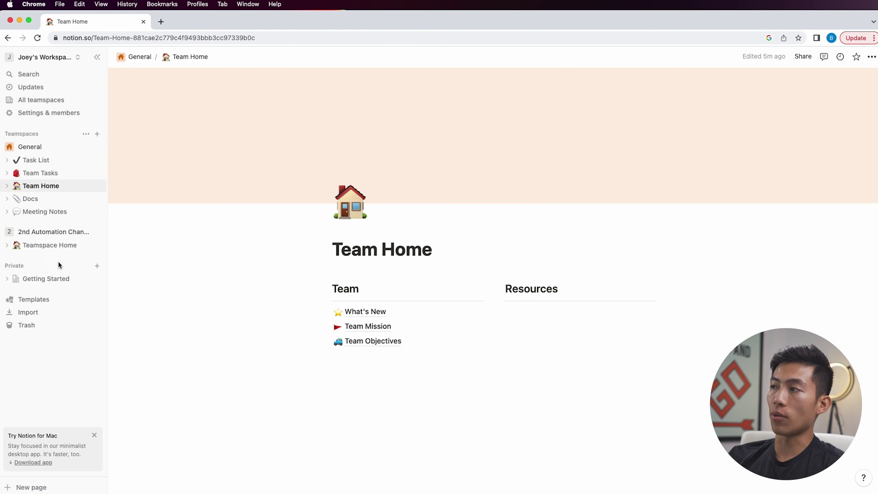
Add a private page titled 'Dashboard: Joey' with a bomb emoji icon
click(98, 267)
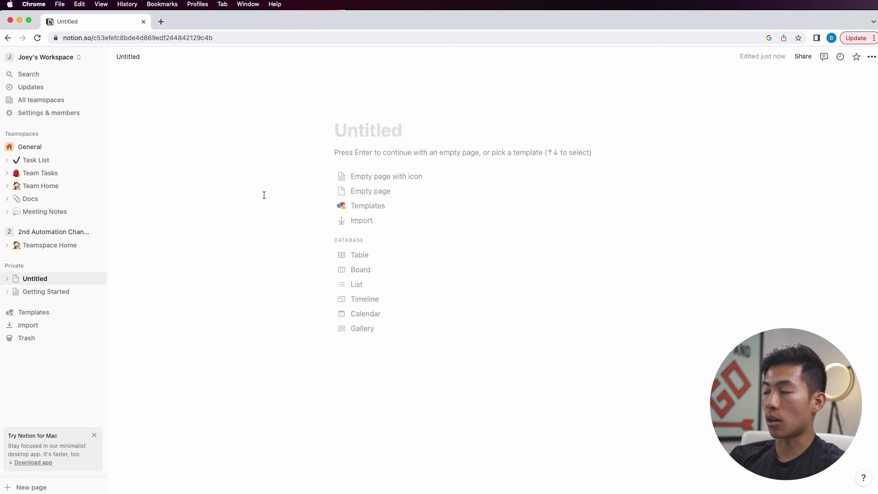
text(Dash)
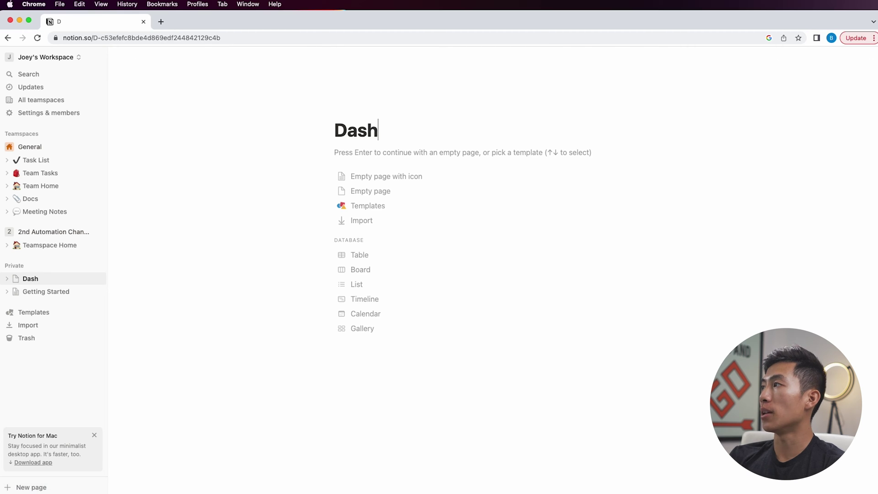
text(board: Joey)
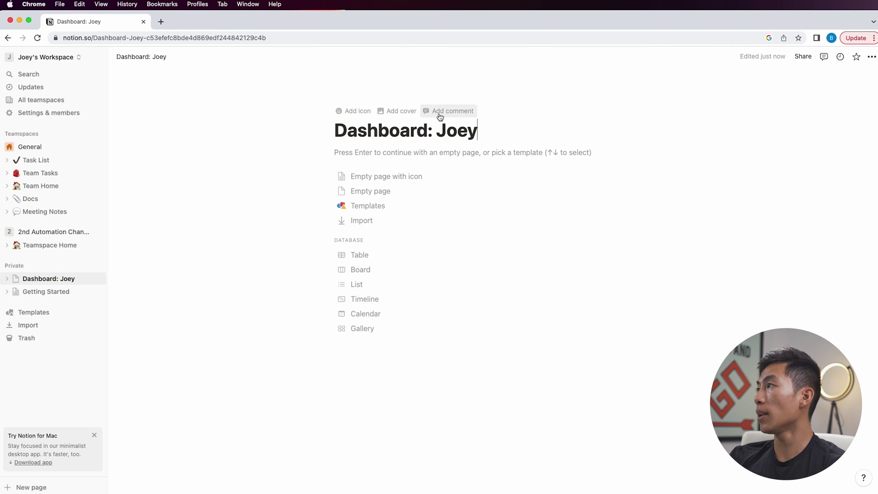
click(356, 111)
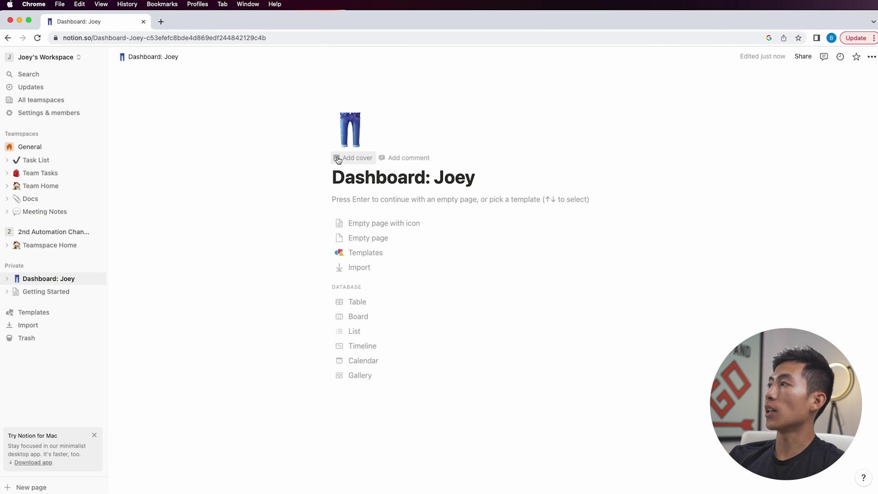
click(356, 132)
scroll(320, 262, down, 5)
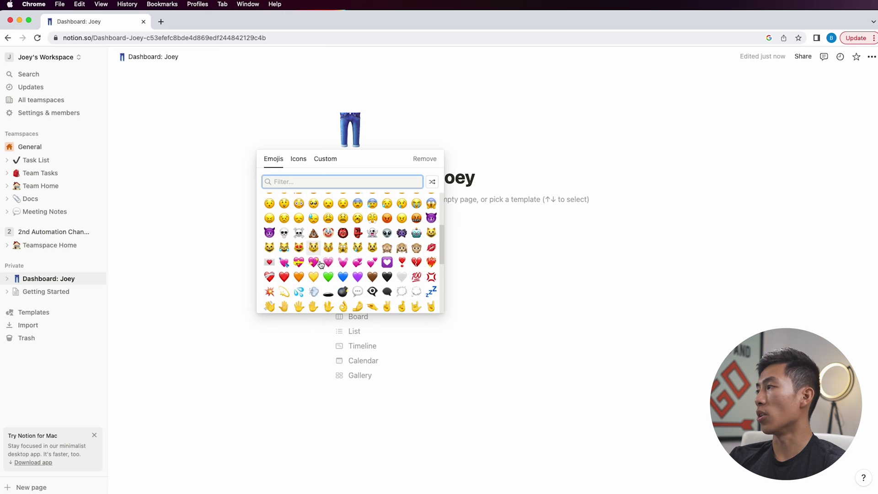
scroll(321, 265, up, 1)
click(343, 227)
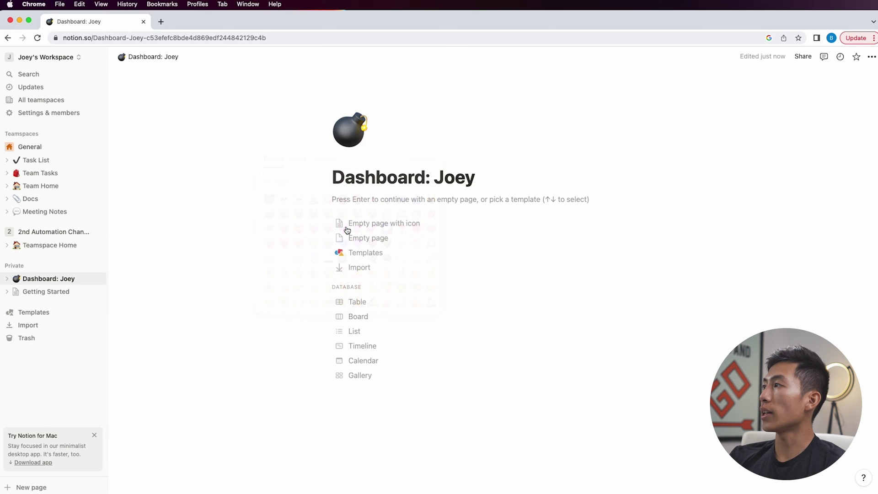
Give the page the James Webb nebula gallery cover and start it empty
click(361, 159)
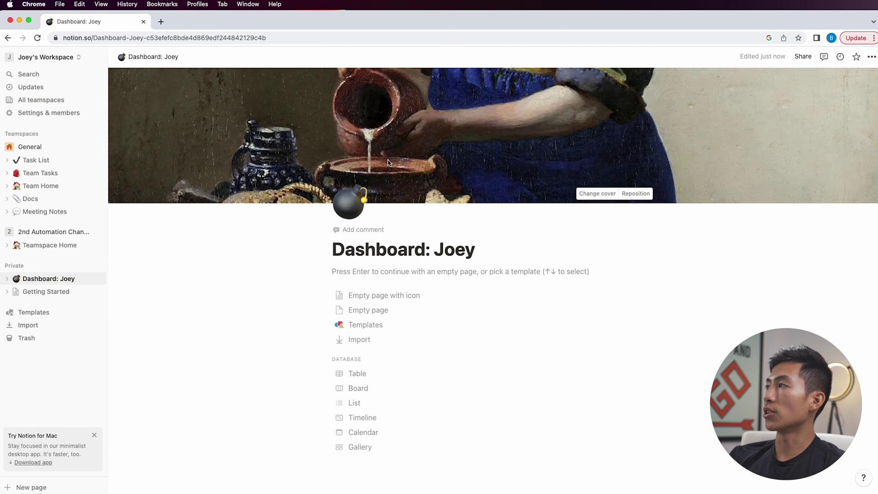
click(596, 194)
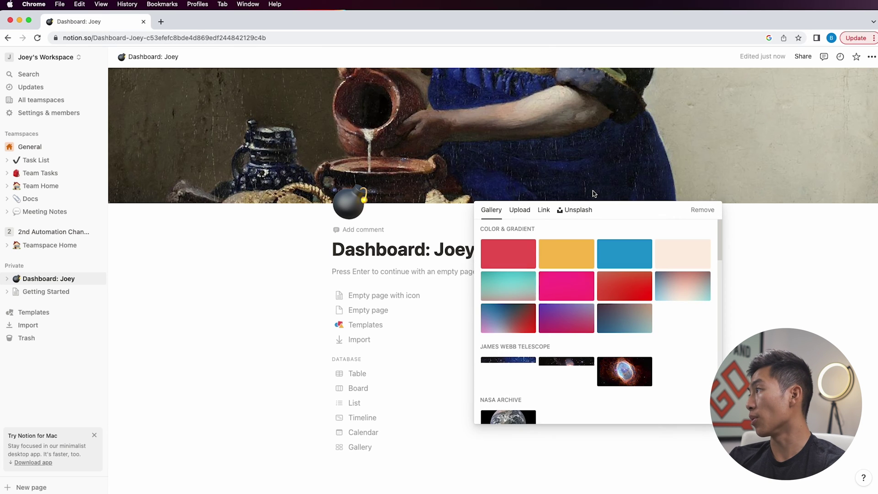
click(626, 376)
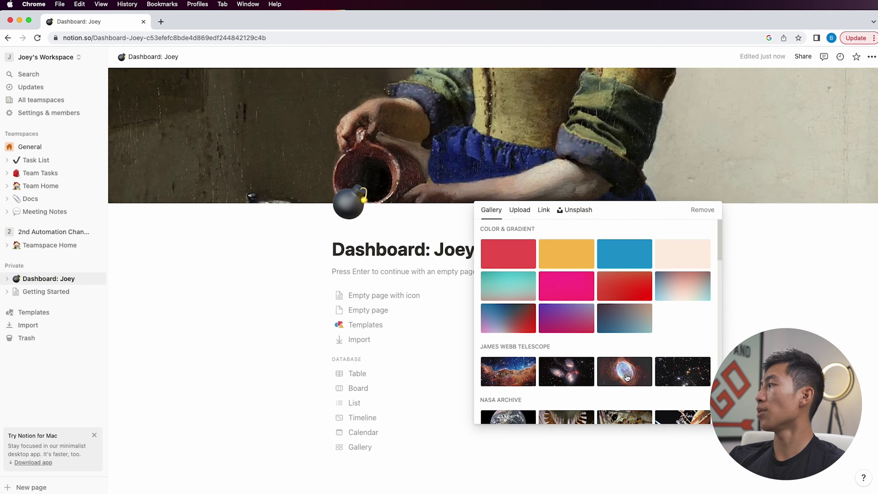
click(383, 273)
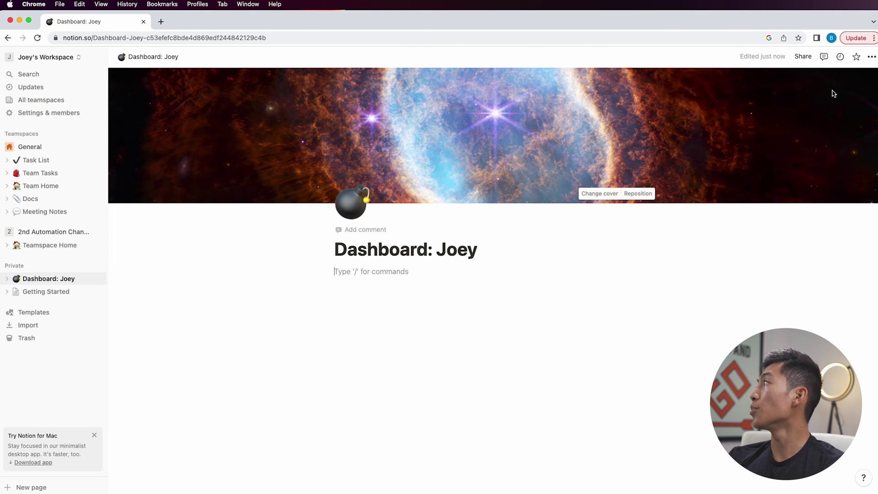
click(872, 57)
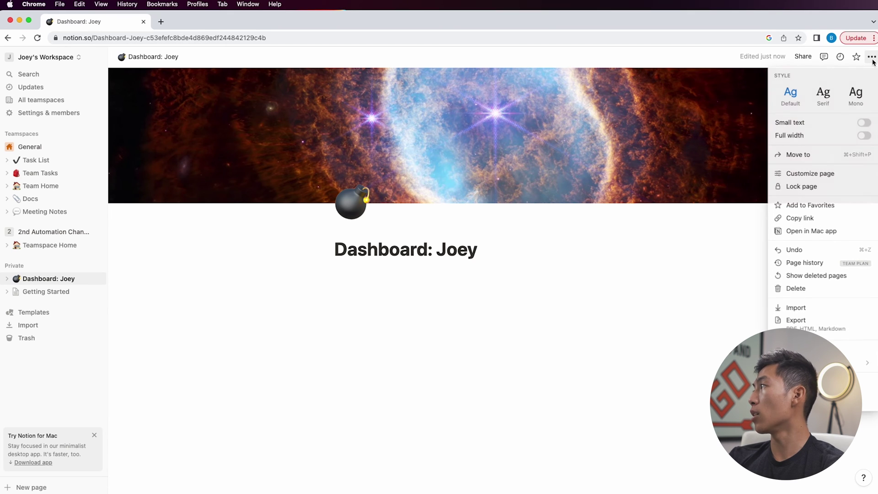
Try full width on the page, then switch it back to normal width
click(865, 137)
click(554, 356)
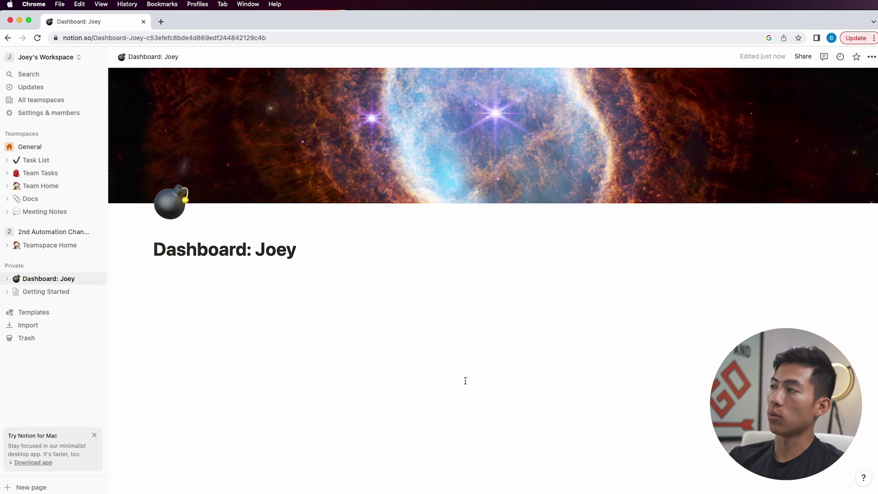
click(872, 56)
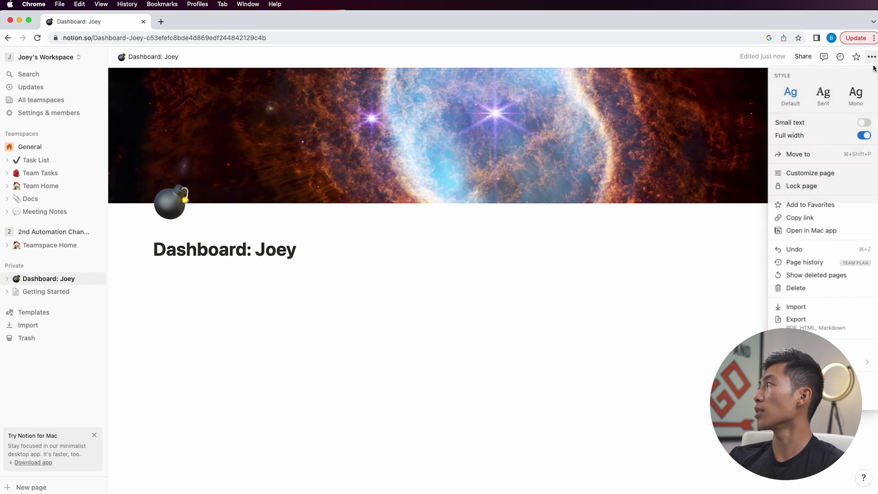
click(865, 135)
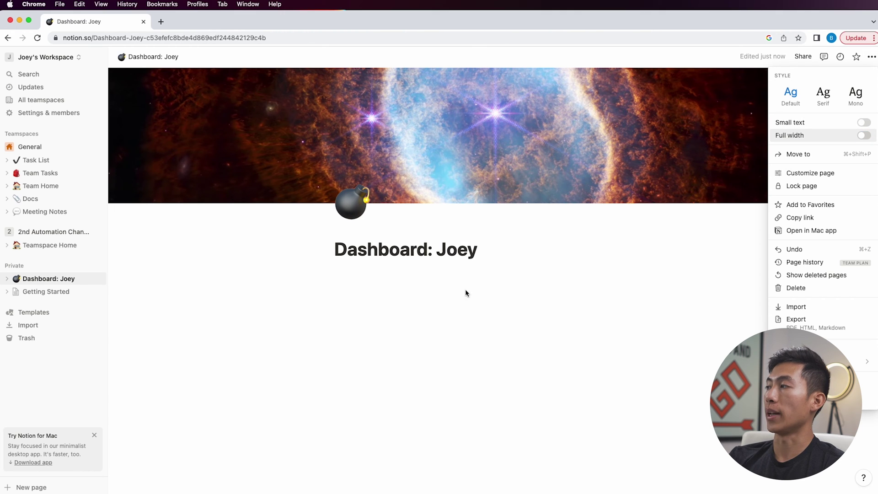
click(417, 292)
Insert a new board database titled 'Daily To-Dos' and make the page full width
text(/board)
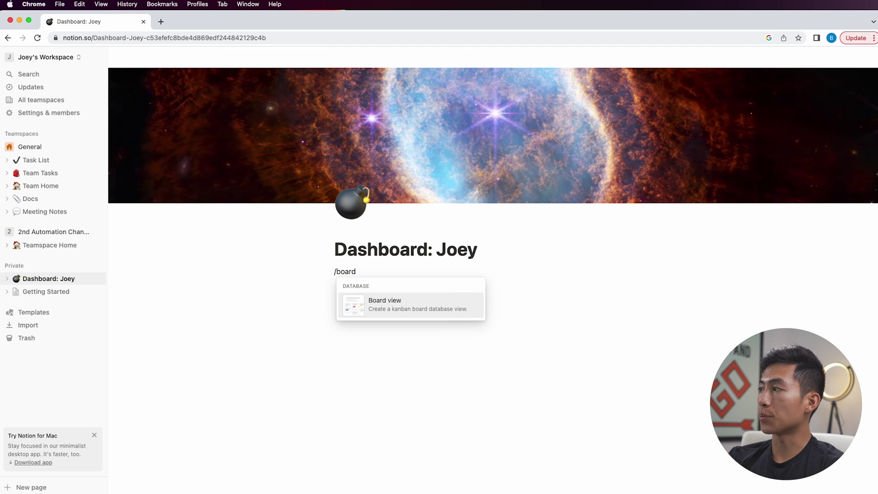
click(405, 304)
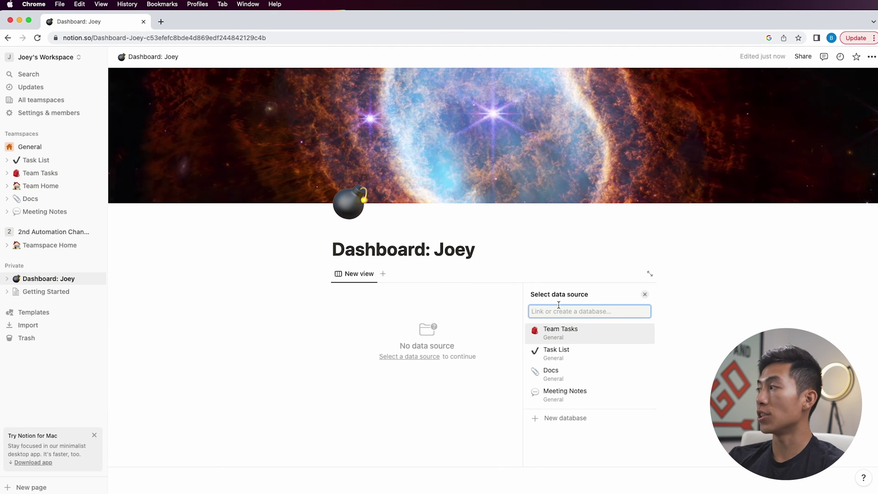
click(567, 418)
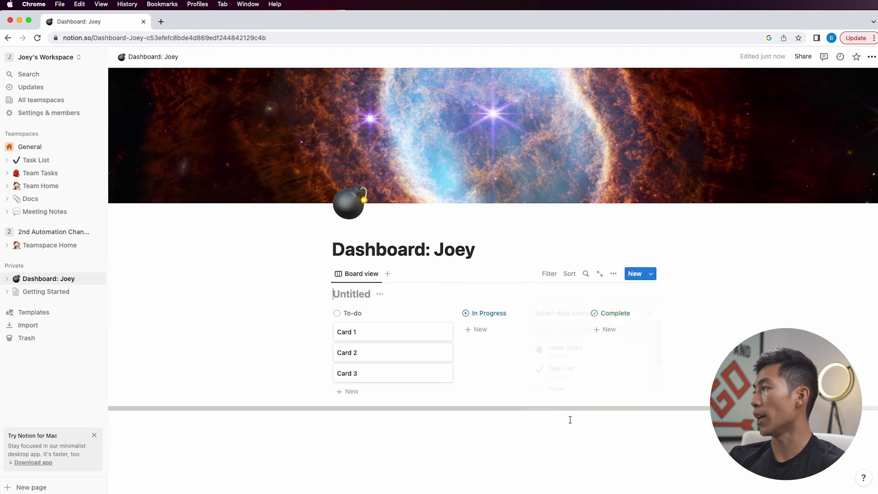
text(Ta)
text(ily To-D)
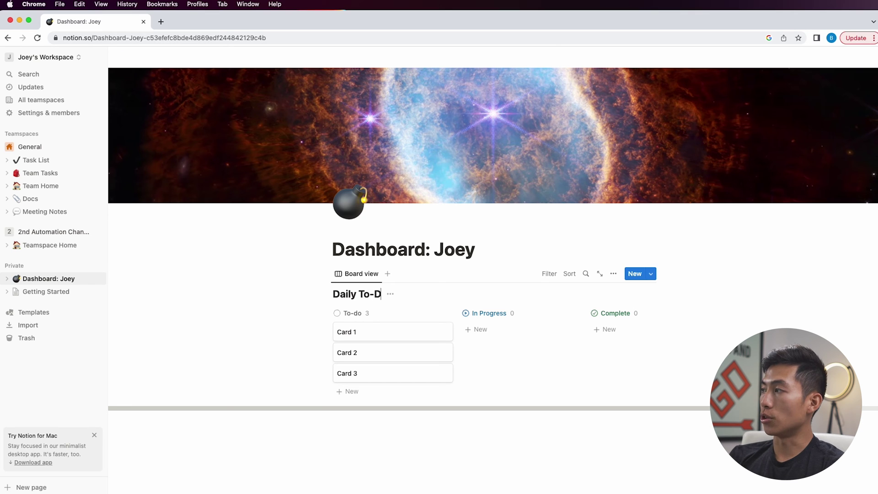
text(os)
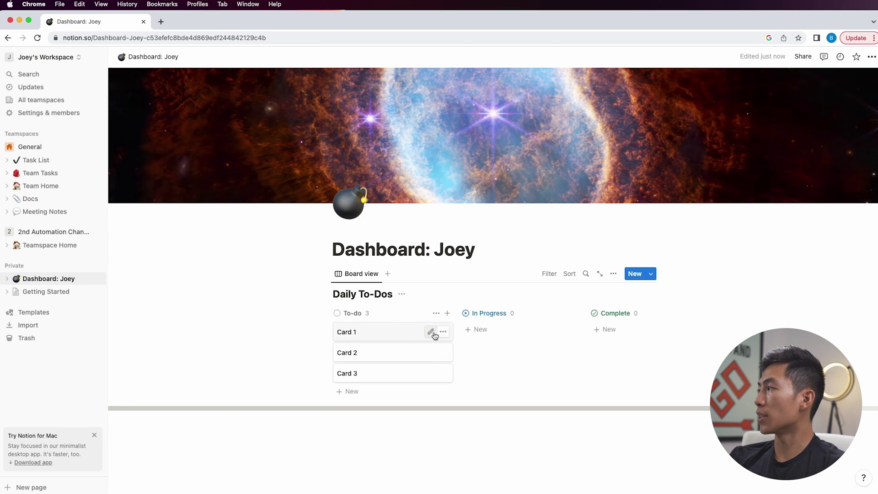
click(872, 57)
click(862, 133)
Add a Table view to Daily To-Dos after previewing timeline, calendar, list and gallery layouts
click(872, 57)
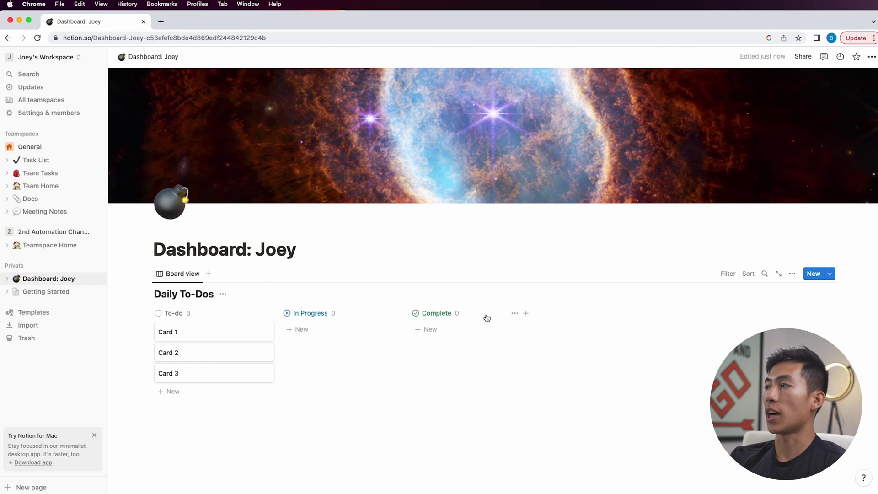
scroll(210, 240, down, 2)
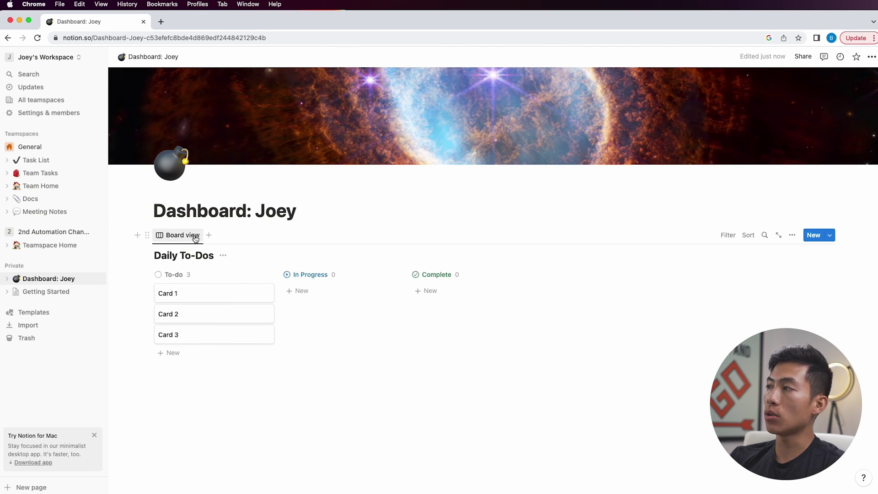
click(209, 235)
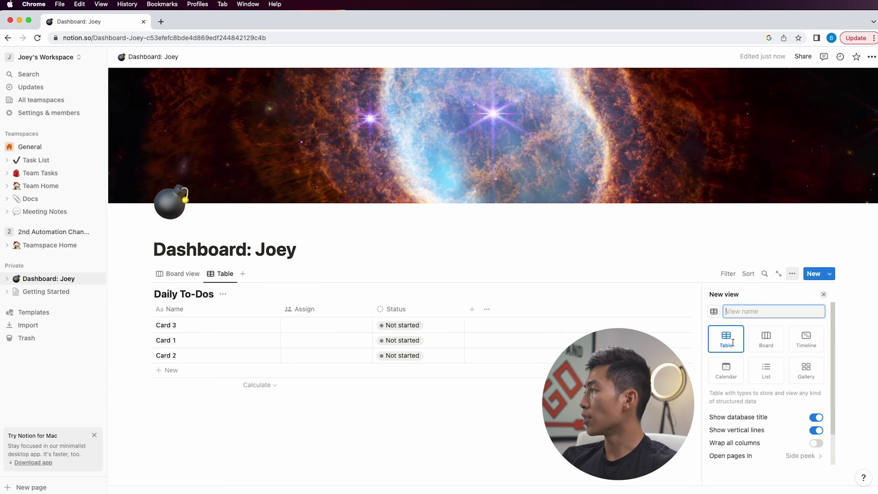
click(805, 341)
click(727, 369)
click(772, 372)
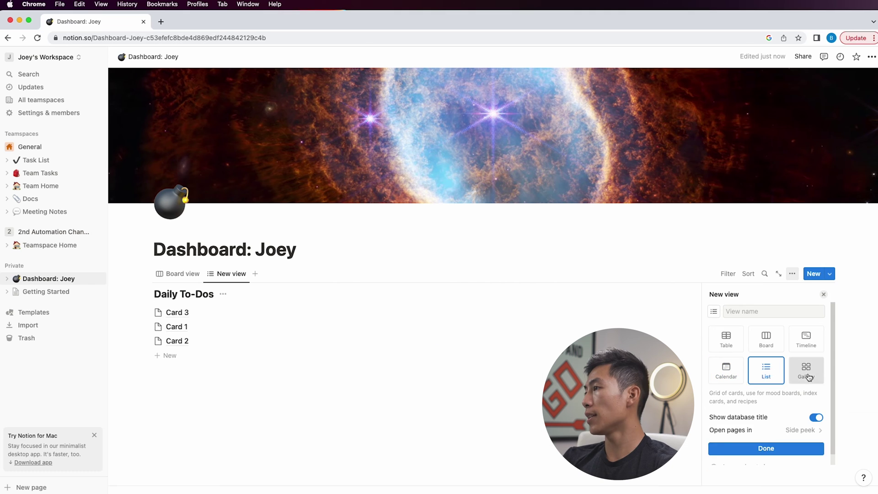
click(806, 373)
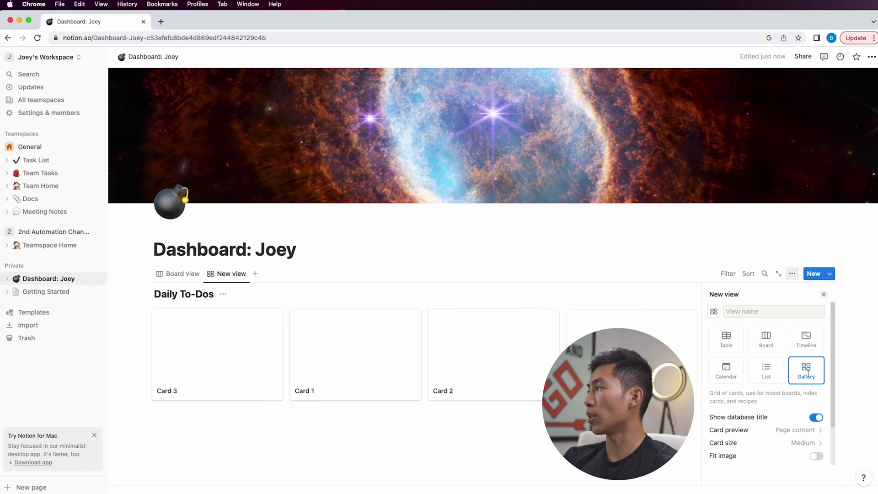
click(728, 341)
scroll(741, 412, down, 2)
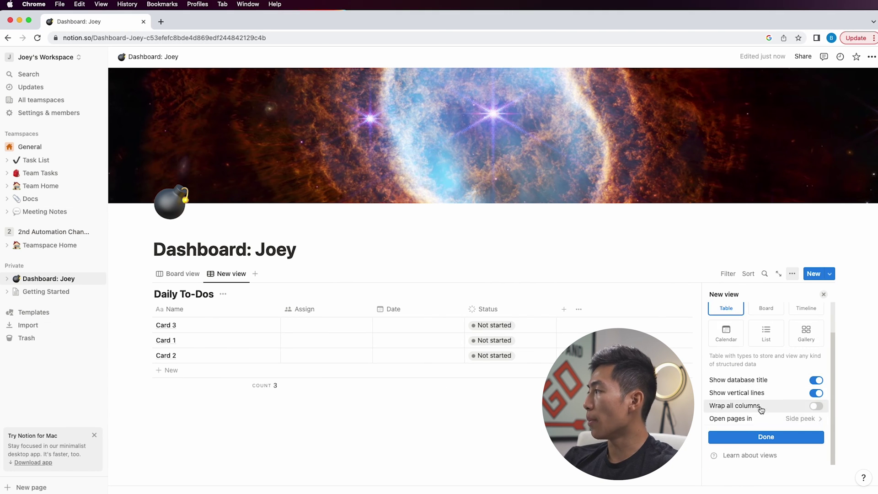
click(755, 436)
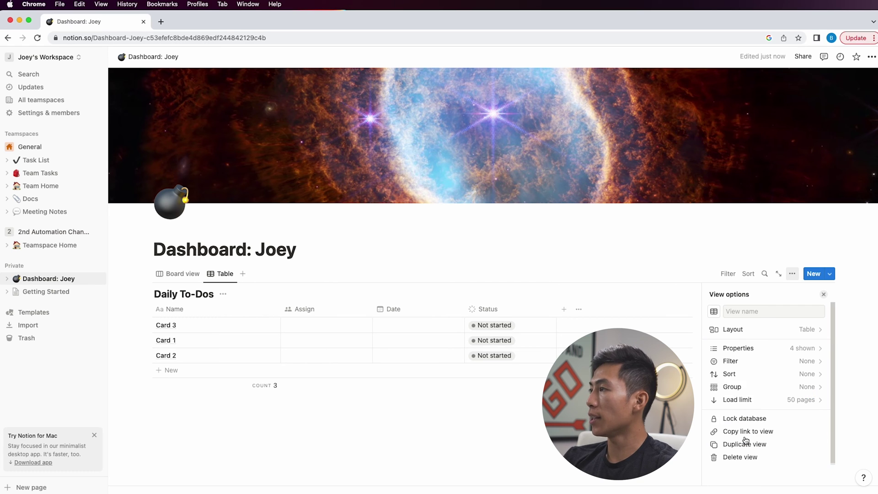
Compare the Board and Table views, then start a new block below the table
click(183, 274)
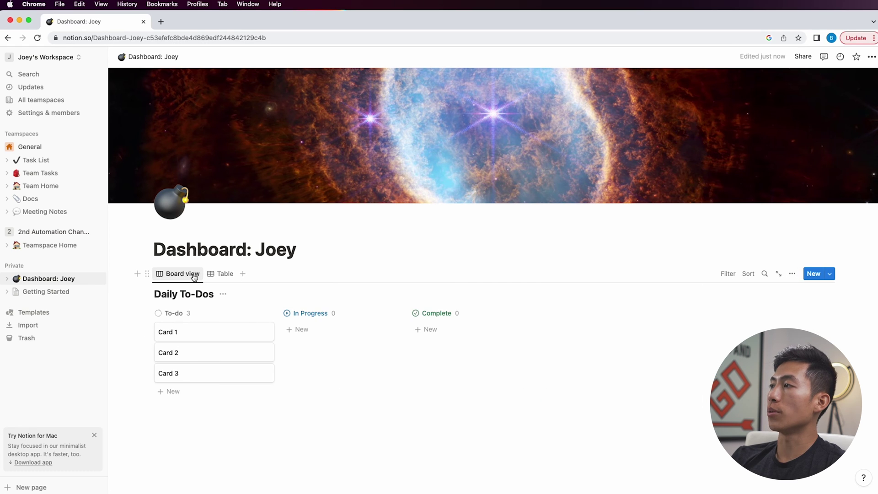
click(220, 276)
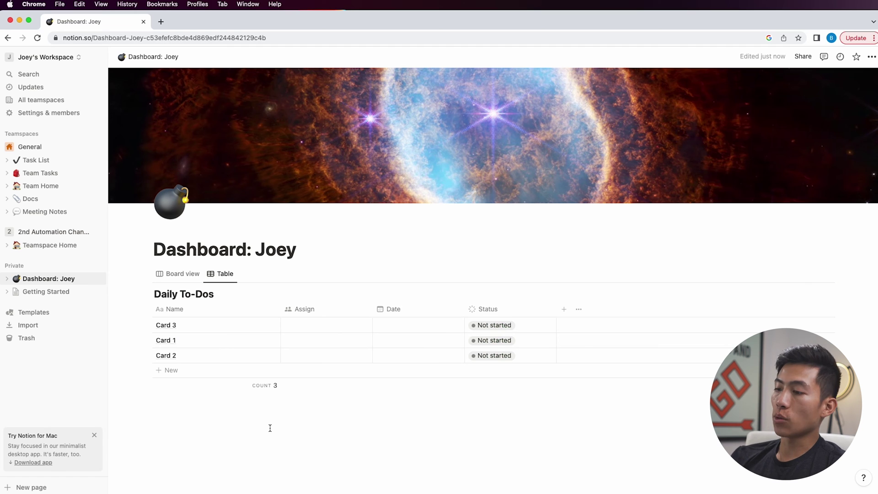
scroll(270, 428, down, 2)
click(204, 417)
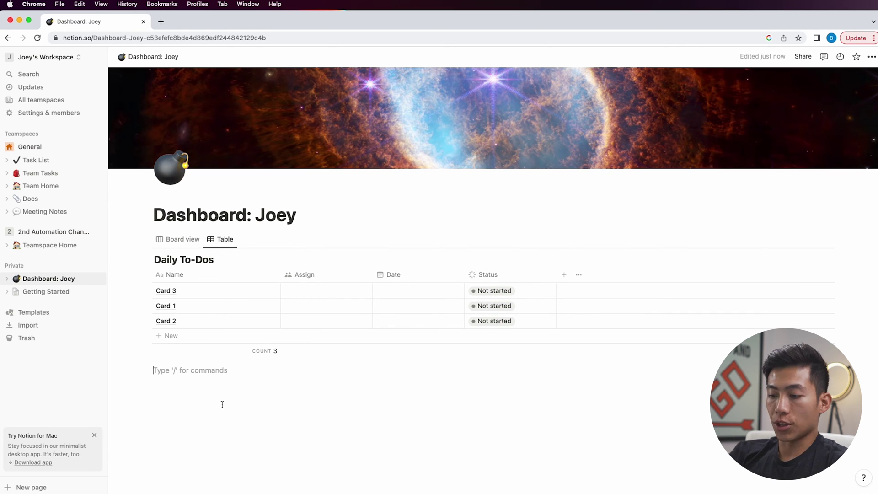
Add a 'SOPS' line and turn it into a subpage
text(SOPS)
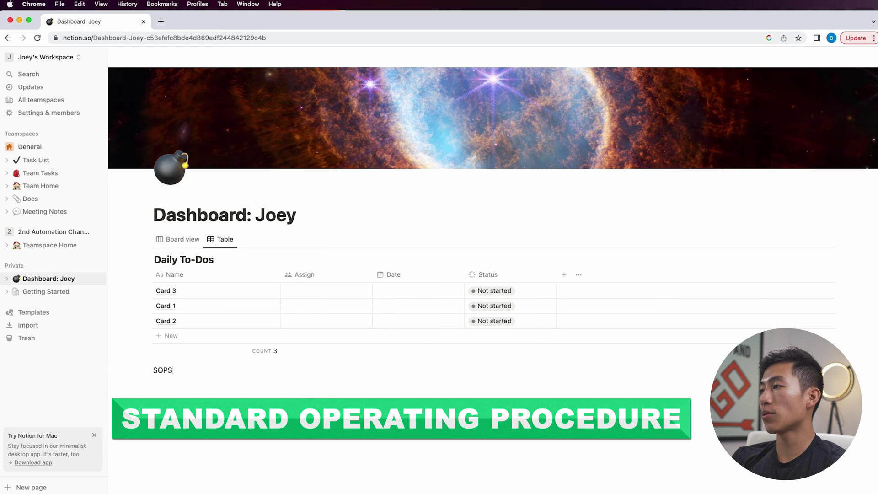
key(Return)
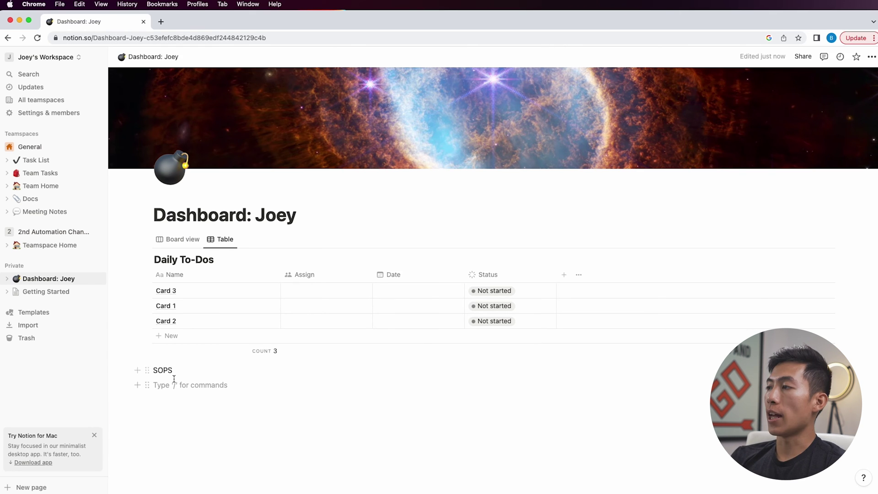
click(149, 370)
mouse_move(96, 344)
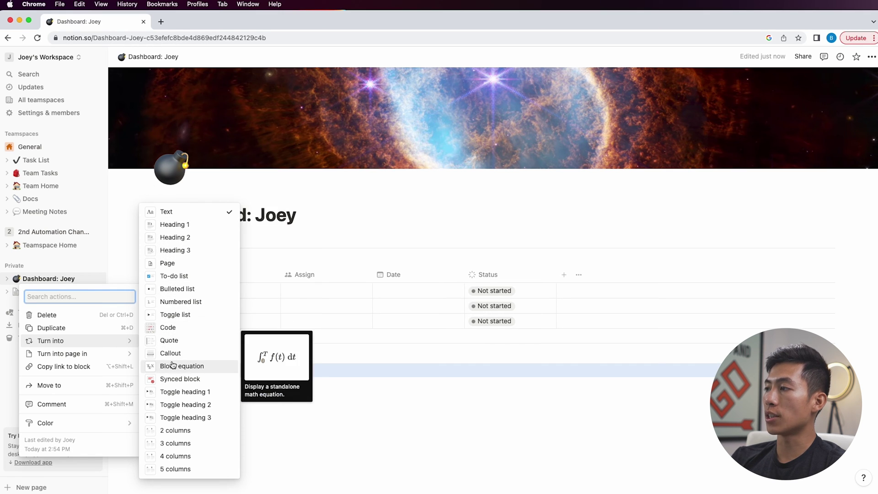
click(165, 263)
In SOPS, add a bulleted placeholder line, then return to Dashboard: Joey
click(183, 374)
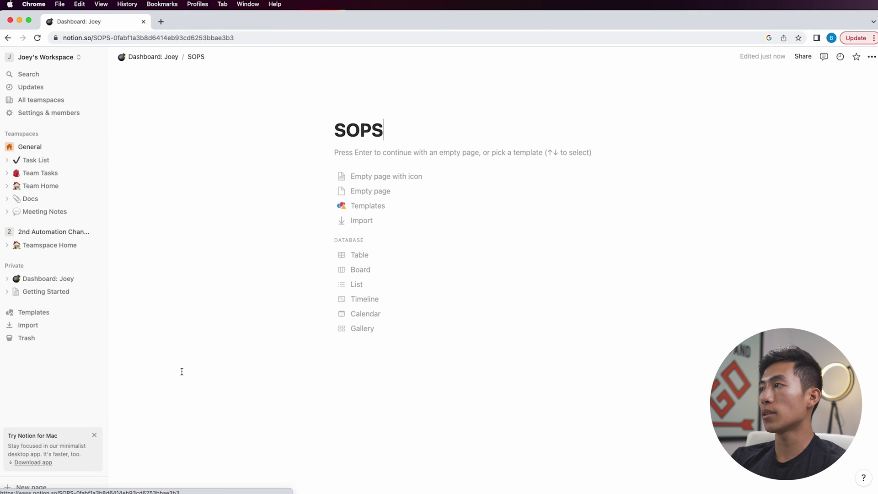
text(- )
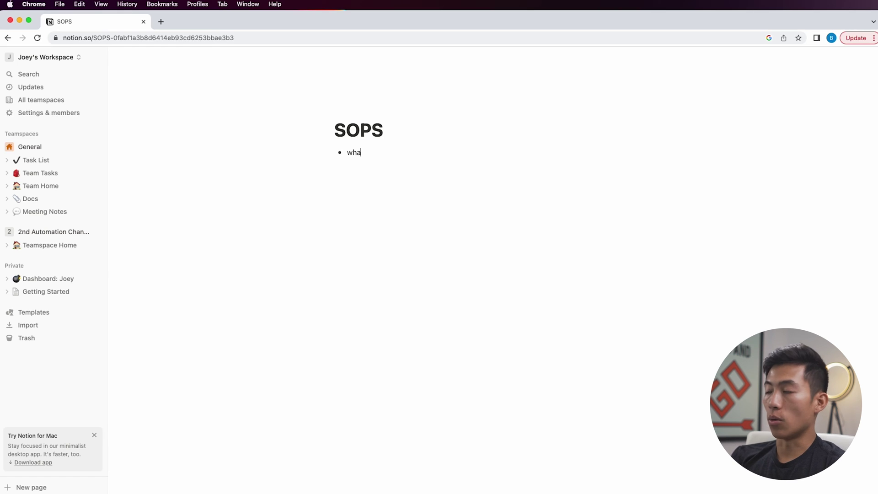
text(whaeasjdfljasdlfjalsdjf)
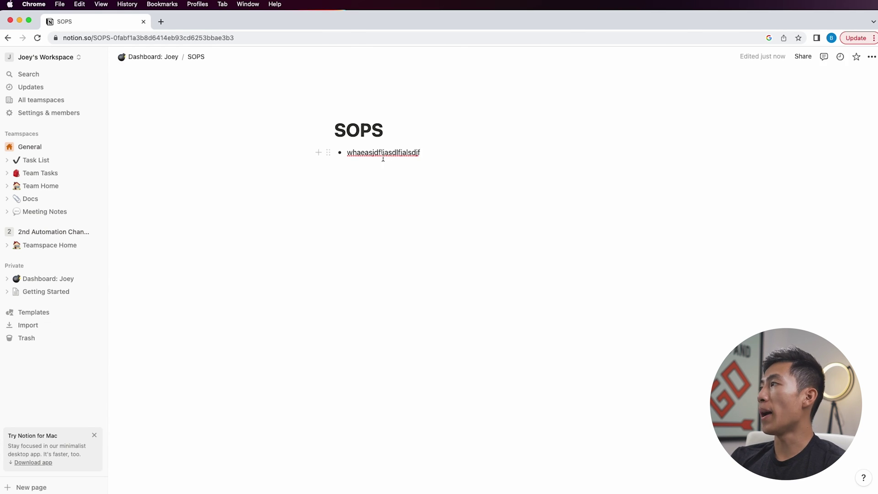
click(156, 60)
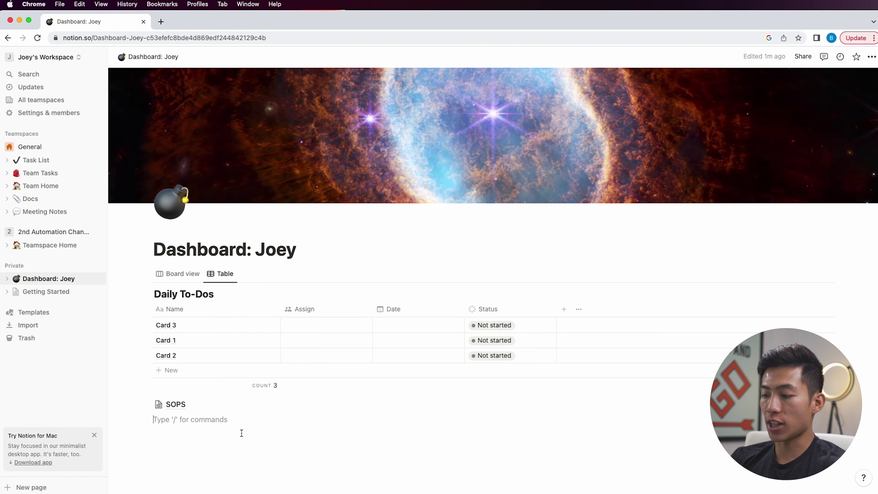
Browse the slash block menu below SOPS and dismiss it without inserting anything
text(/)
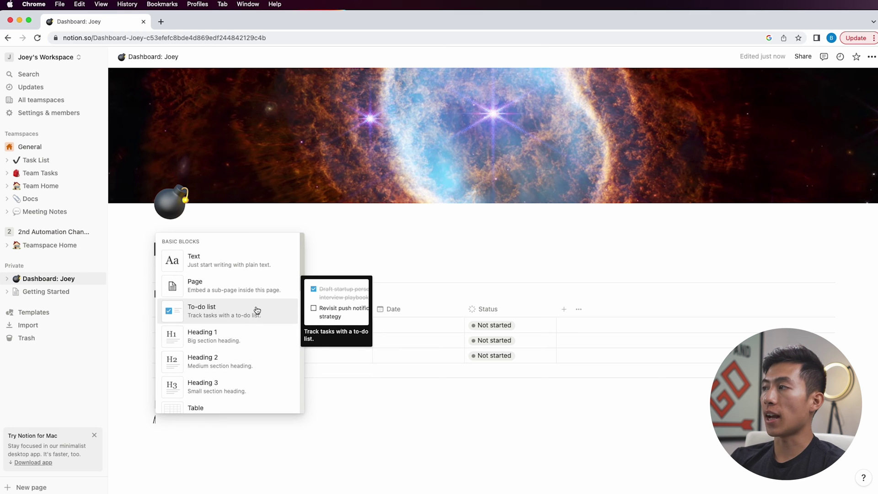
scroll(256, 310, down, 10)
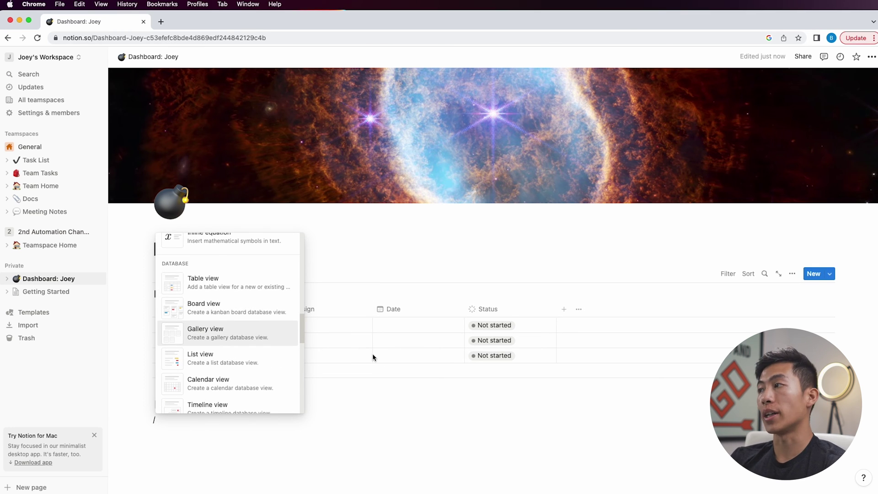
scroll(234, 301, down, 8)
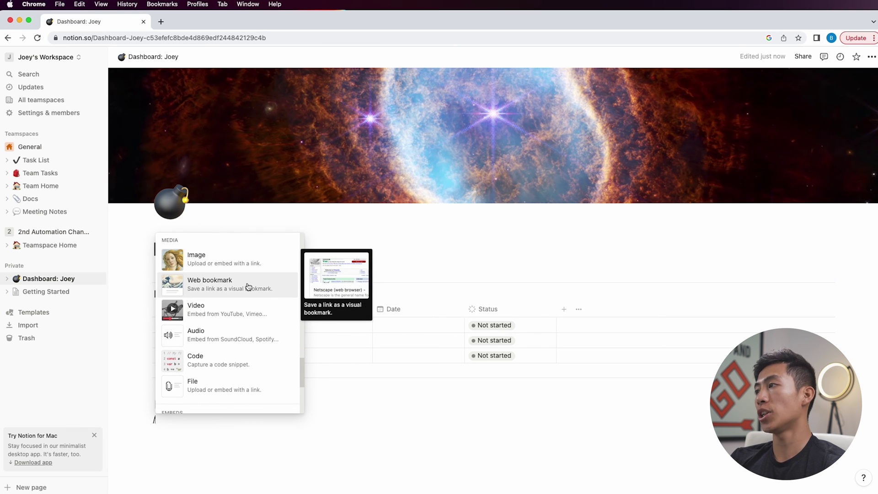
scroll(247, 288, down, 5)
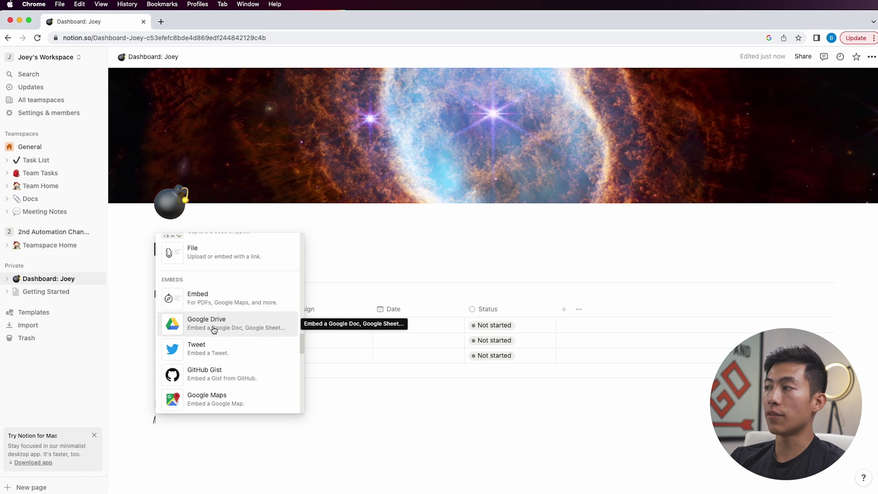
scroll(261, 329, down, 1)
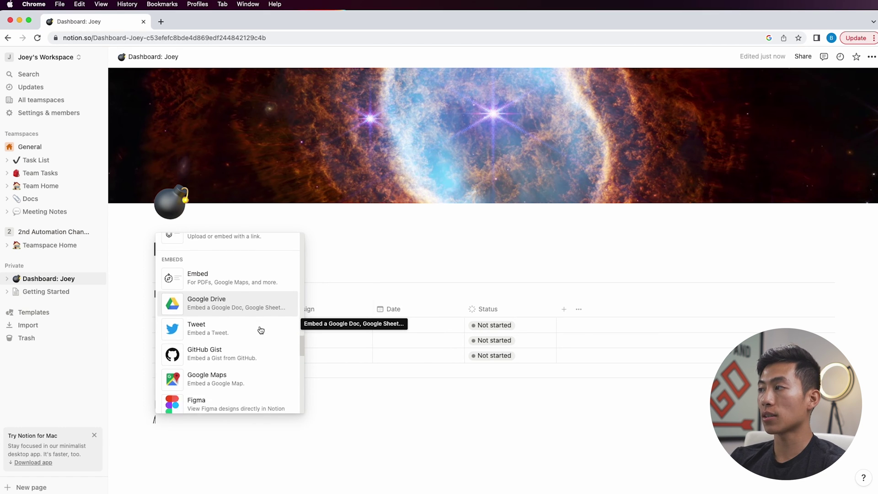
scroll(261, 320, up, 20)
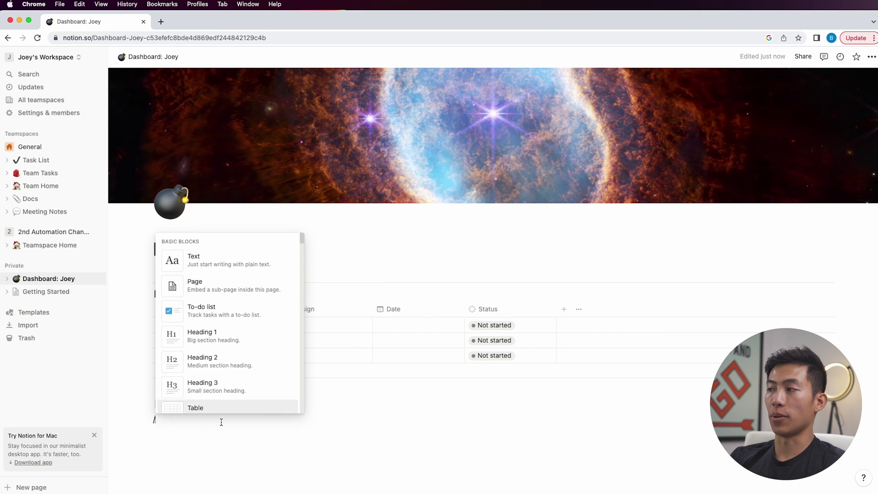
key(Escape)
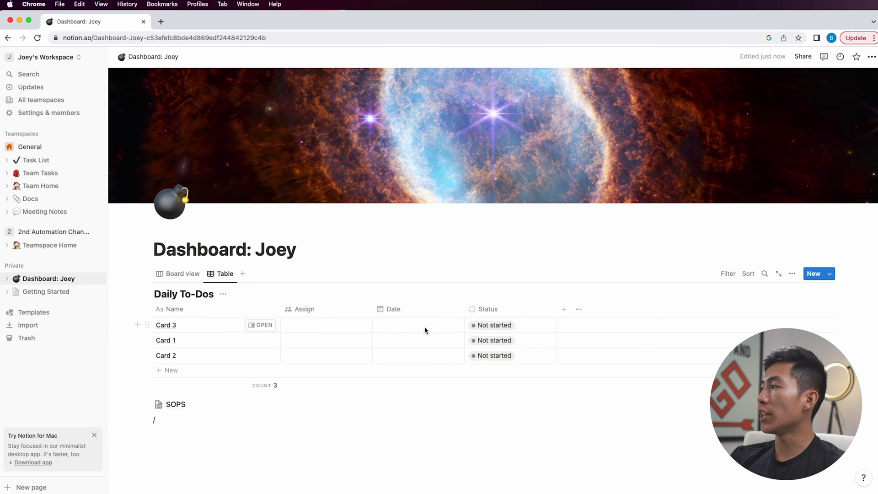
Add a Text property named Notes to the Daily To-Dos table
click(565, 312)
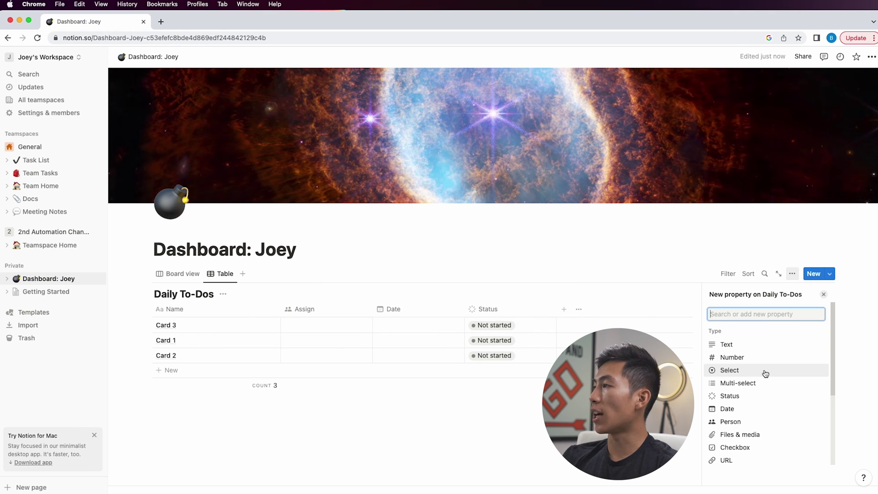
click(749, 347)
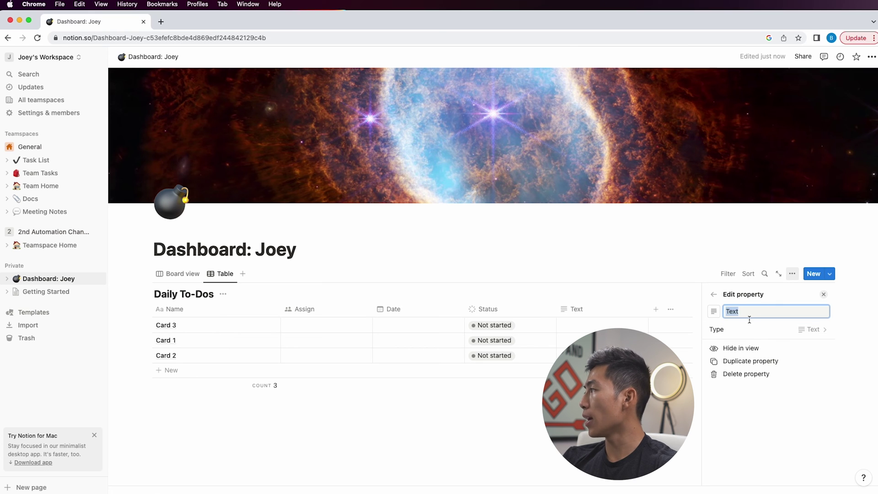
text(Notes)
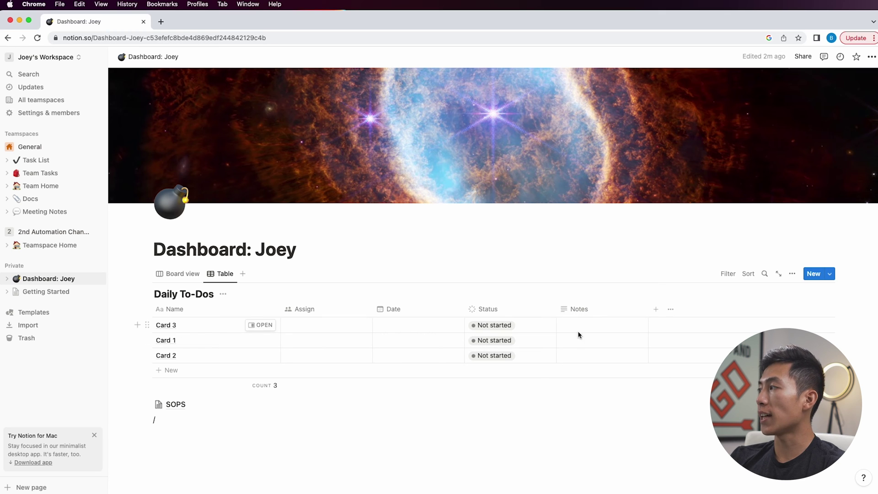
Rename Card 3 to Task 1, note 'This task is for alsjdflkajsdfklajs', and date it November 24, 2022
click(172, 327)
text(Task 1)
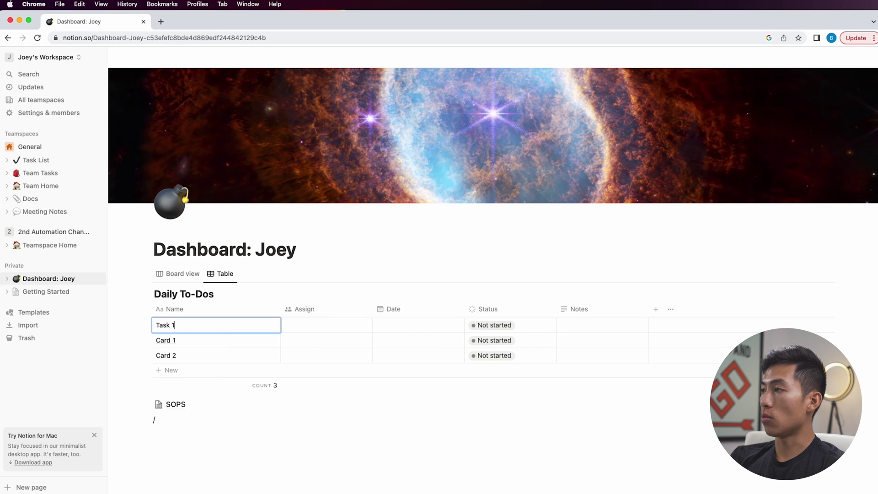
key(Return)
click(598, 326)
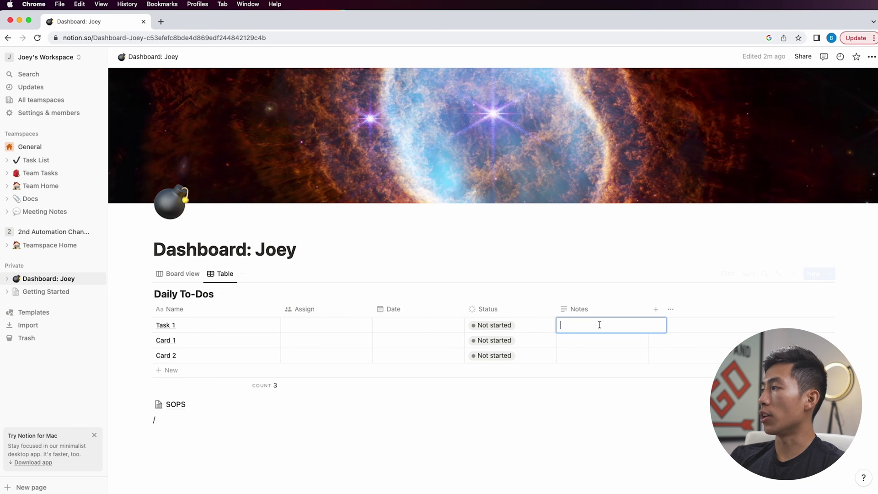
text(This task is for)
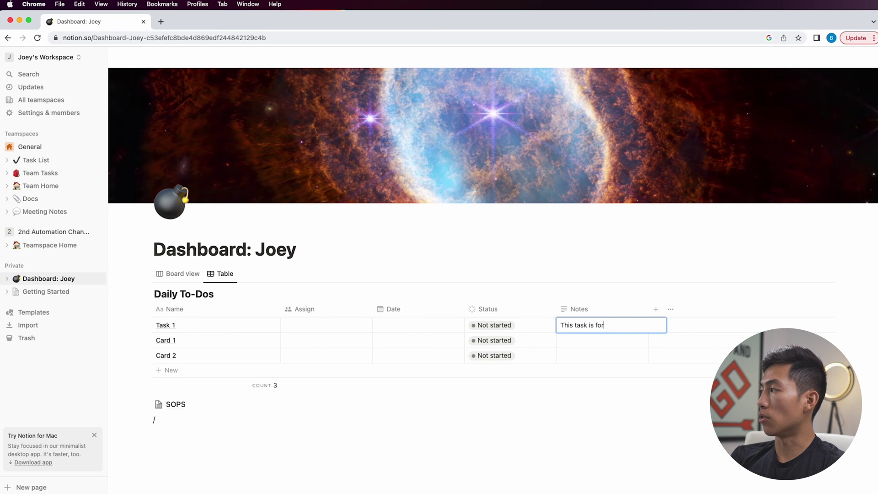
text( alsjdflkajsdfklajs)
click(418, 326)
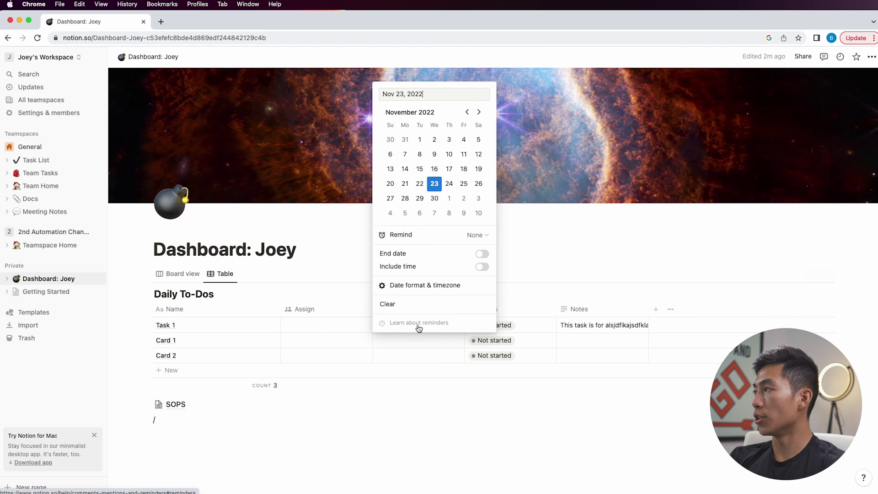
click(449, 185)
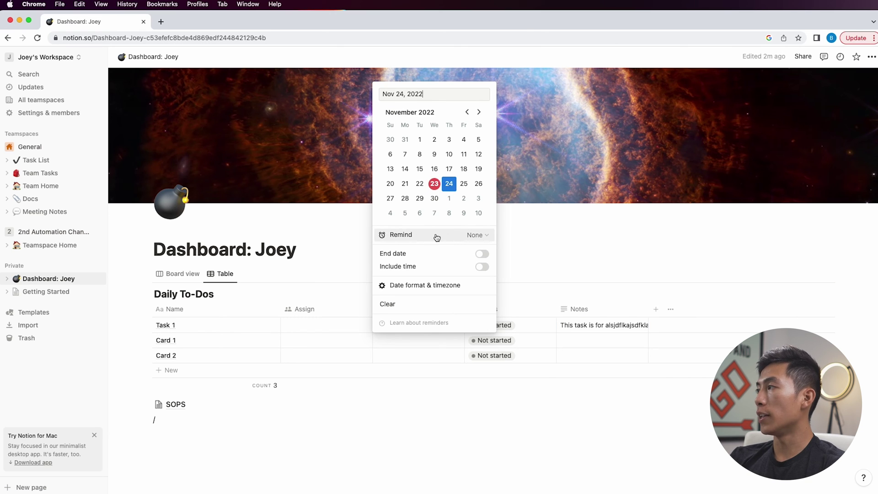
click(353, 245)
Add a Calendar view to the Daily To-Dos database
click(241, 276)
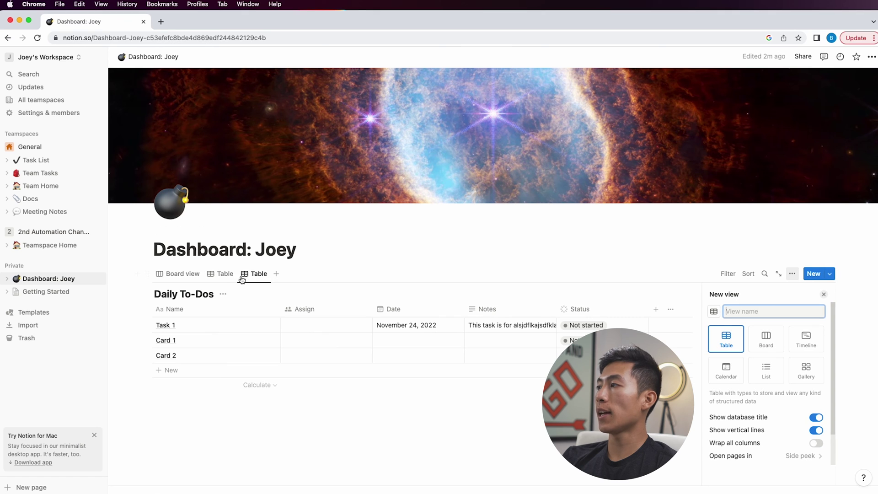
click(730, 371)
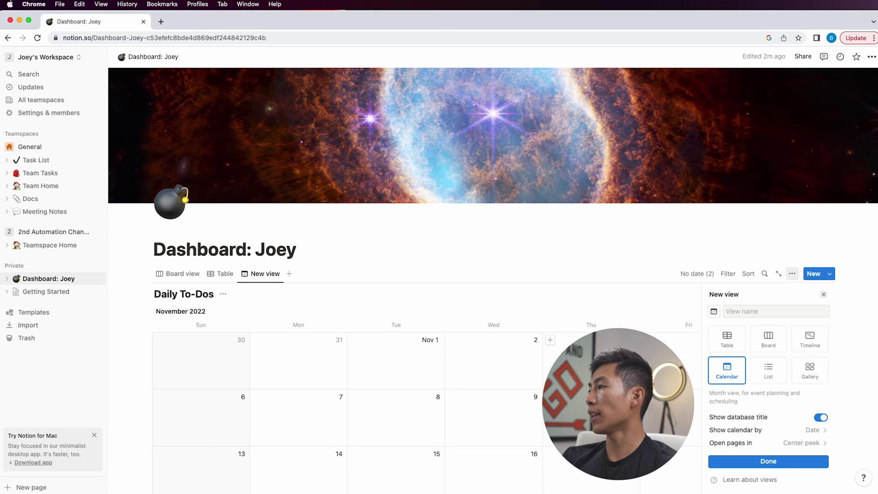
click(726, 461)
scroll(595, 389, down, 4)
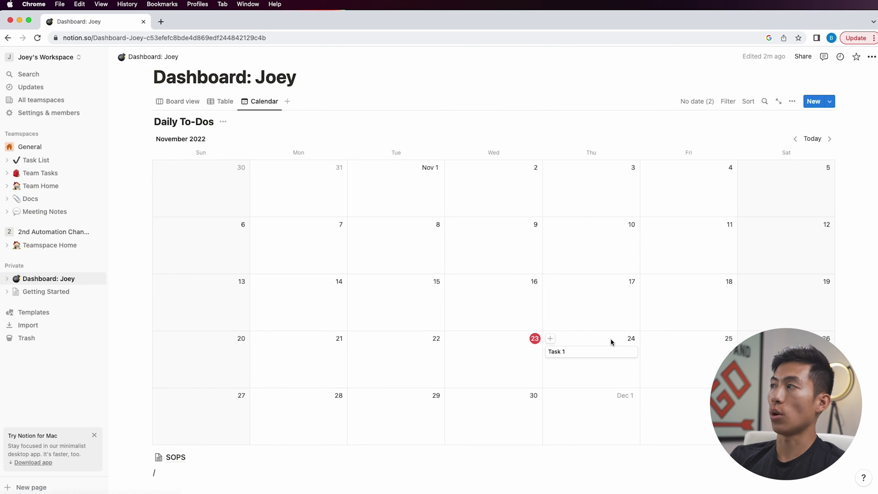
In Board view, set Card 2's date to November 25, 2022
click(188, 103)
click(178, 280)
click(554, 150)
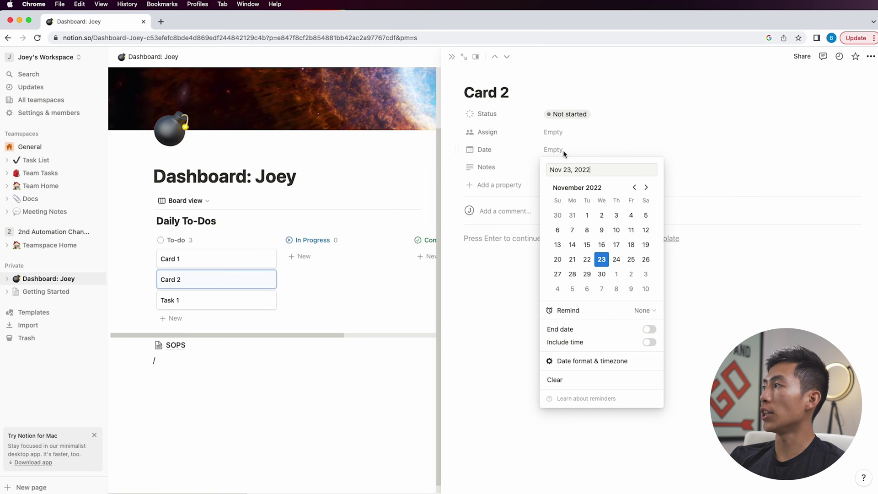
click(631, 259)
click(366, 161)
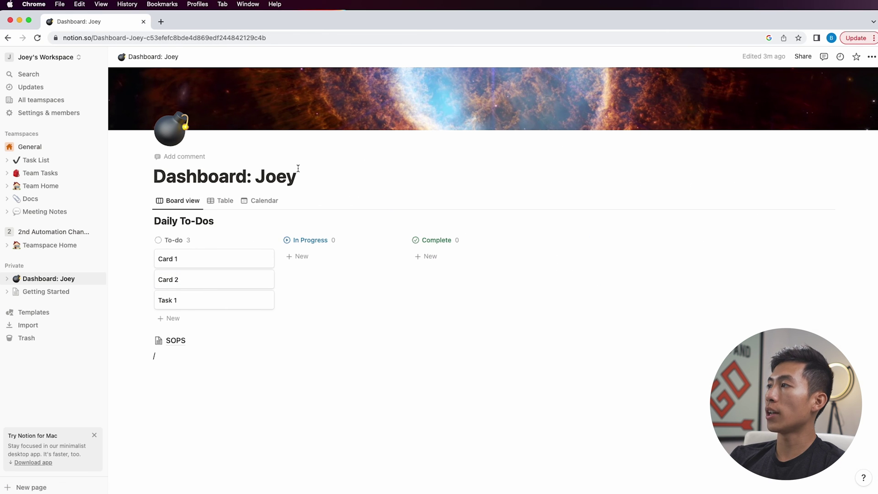
Check Card 2 in the Calendar view, review the dashboard's sharing options, then open Templates
click(261, 201)
scroll(500, 361, down, 2)
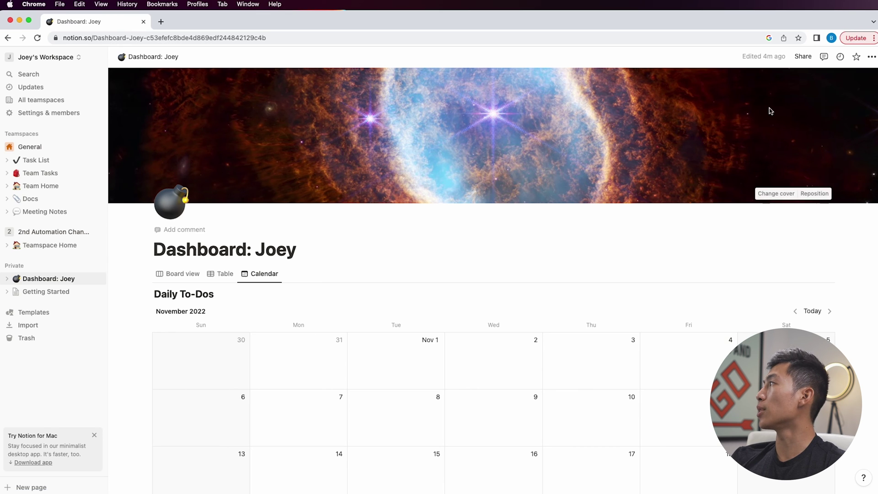
click(803, 56)
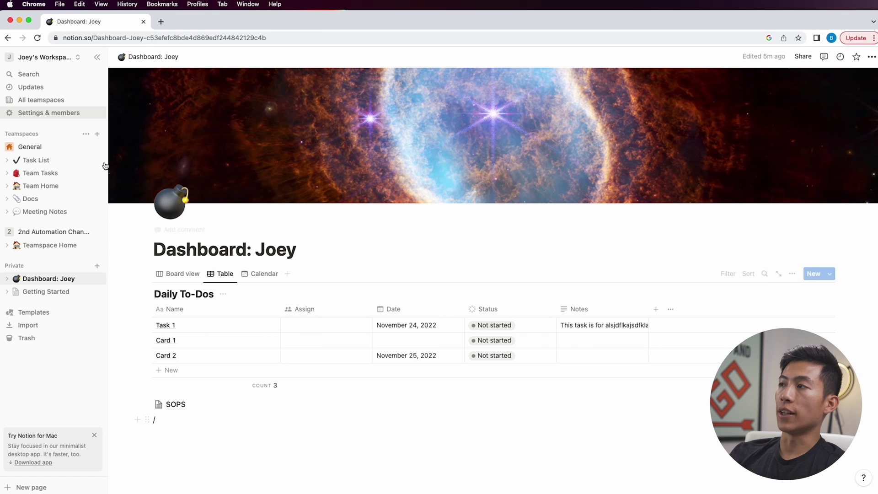
click(52, 313)
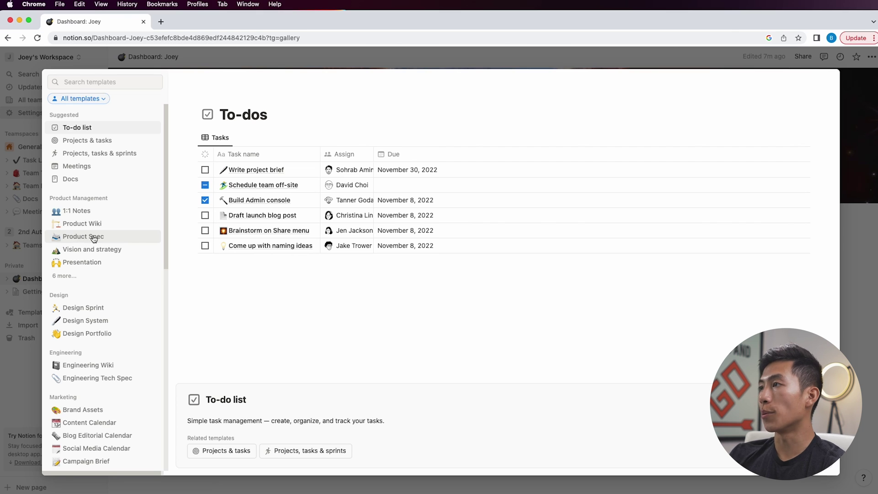
Scroll the template categories down through Sales, Support, Life and Student
scroll(98, 261, down, 2)
scroll(91, 281, down, 2)
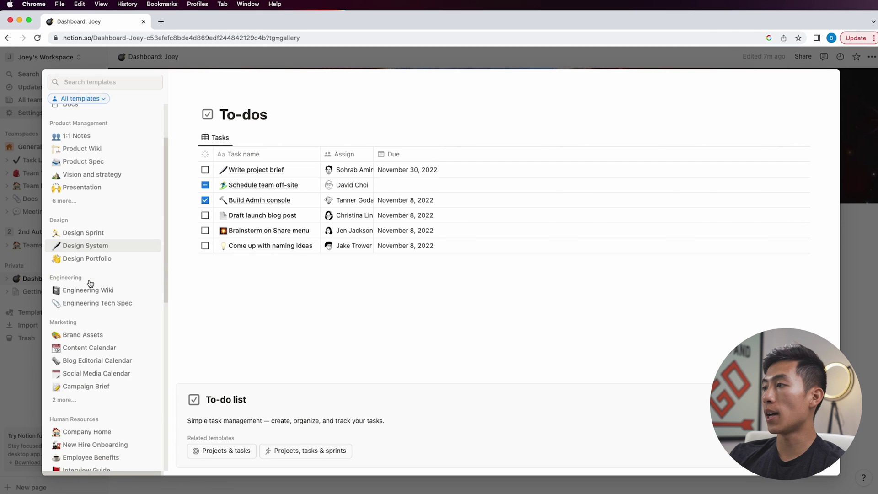
scroll(90, 283, down, 10)
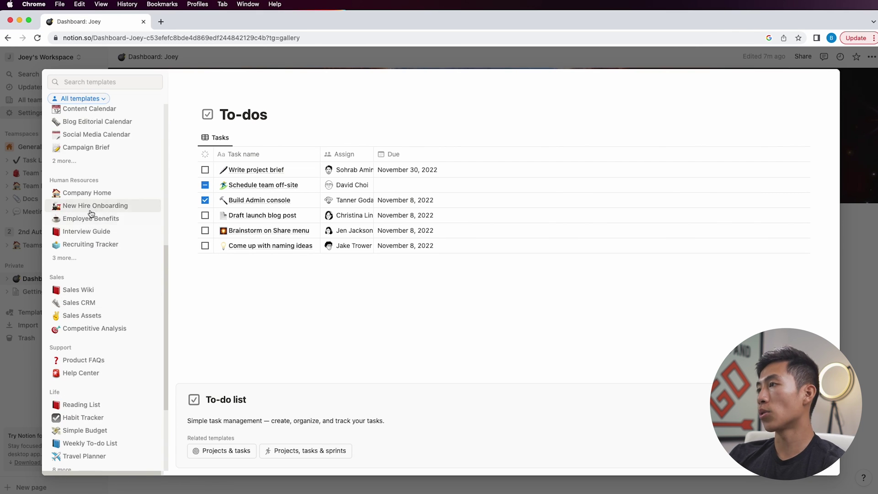
scroll(92, 214, down, 6)
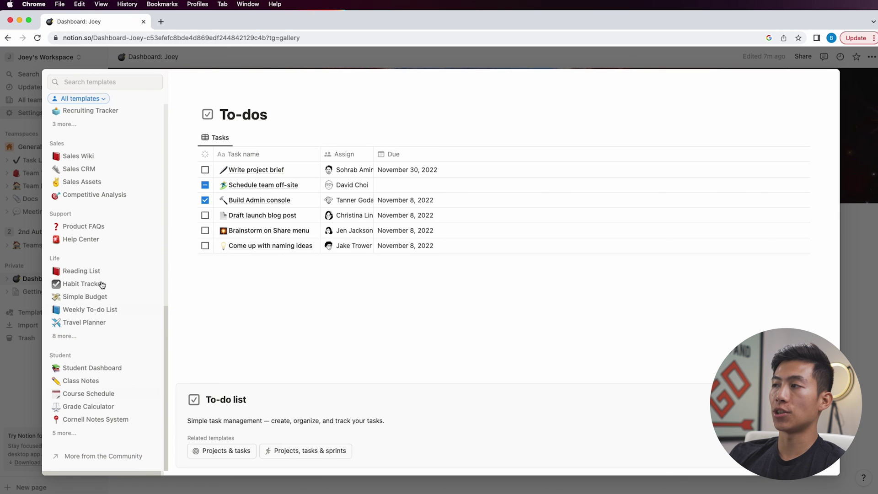